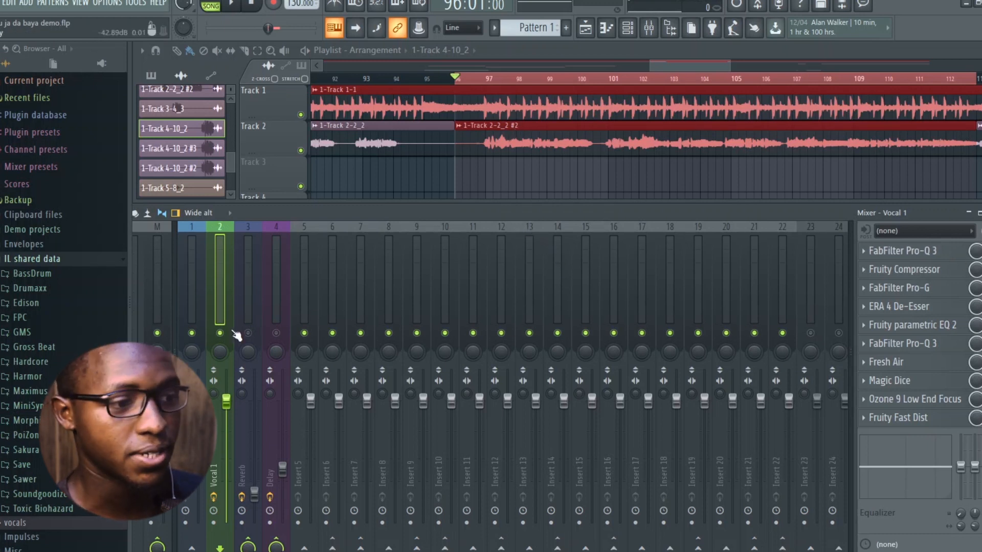
- Play the selected song section and inspect the EQ curve in Vocal 1's first FabFilter Pro-Q 3
{"action": "key", "text": "space"}
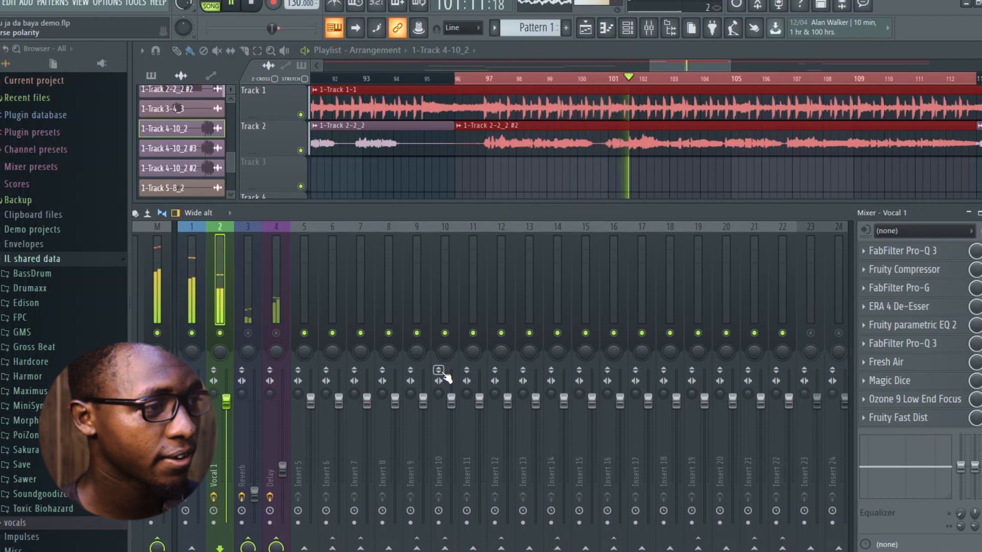
{"action": "key", "text": "space"}
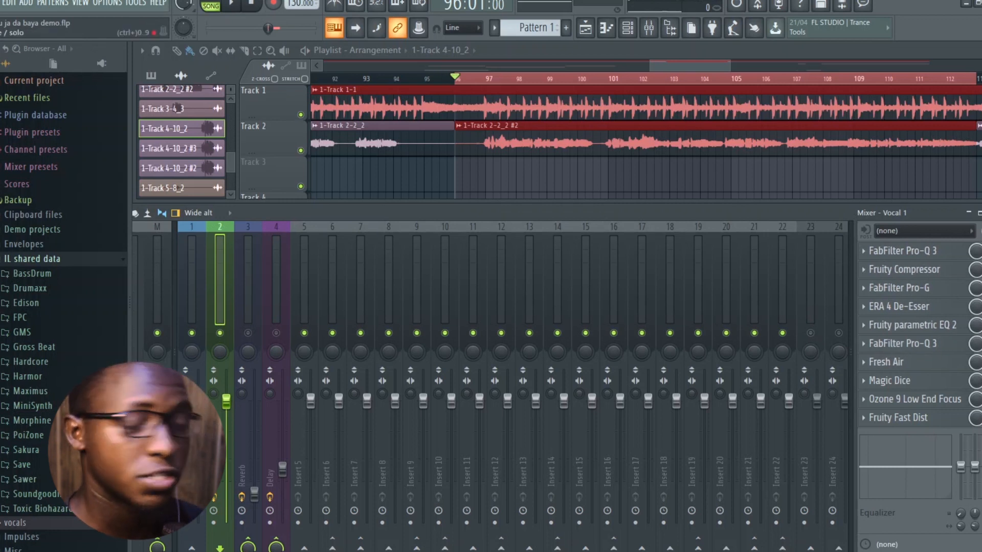
{"action": "left_click", "coordinate": [933, 253]}
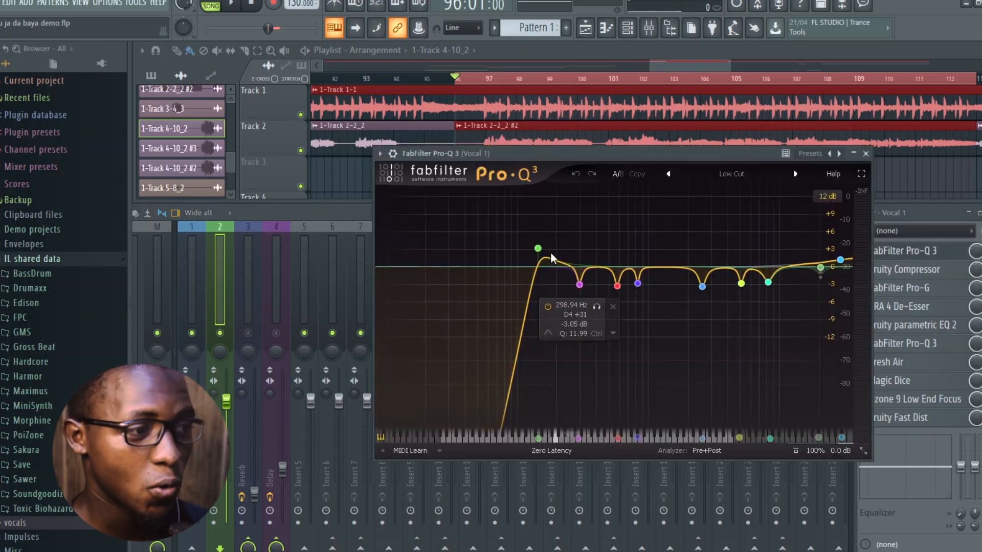
{"action": "mouse_move", "coordinate": [540, 256]}
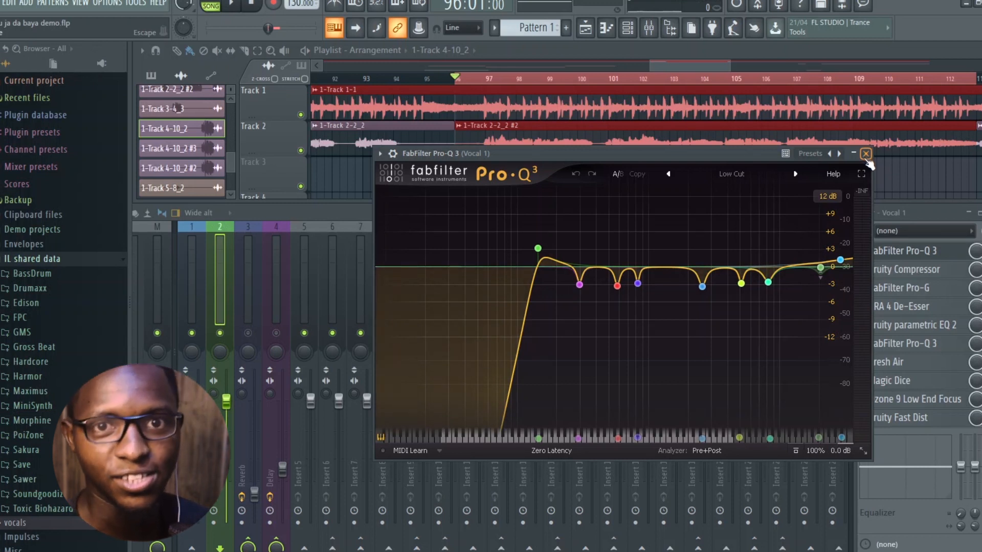
{"action": "left_click", "coordinate": [866, 154]}
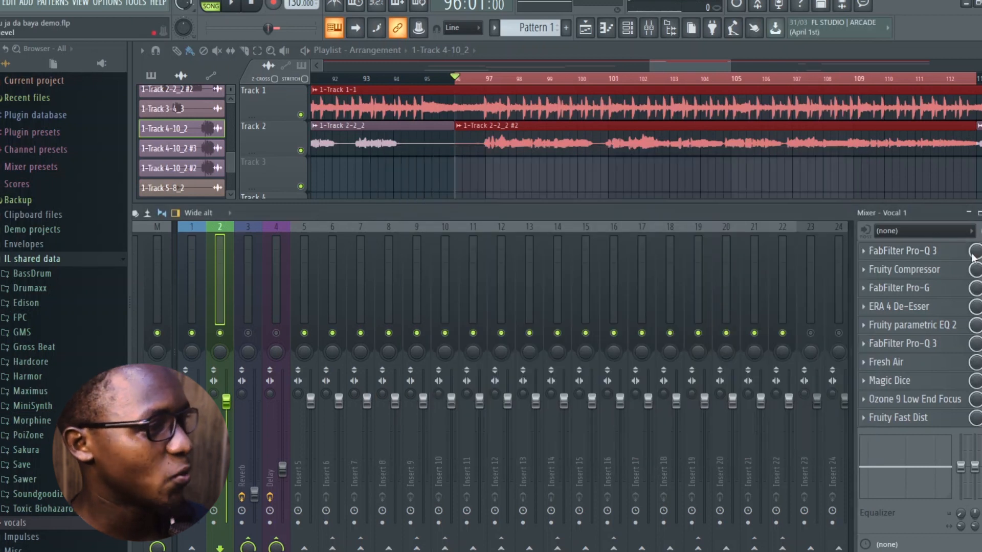
{"action": "key", "text": "space"}
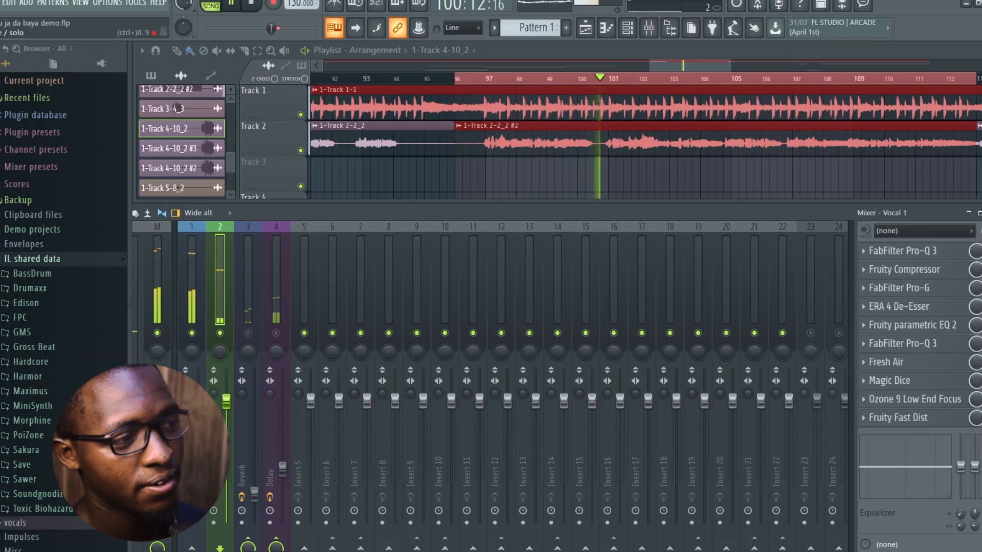
{"action": "key", "text": "space"}
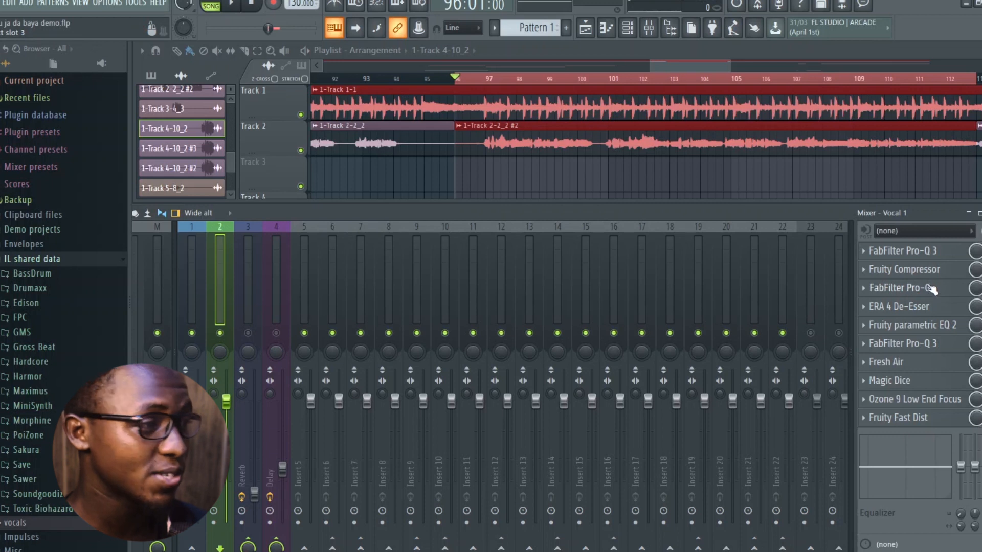
- Inspect the Fruity Compressor's settings on Vocal 1 and audition the selected section
{"action": "left_click", "coordinate": [911, 271]}
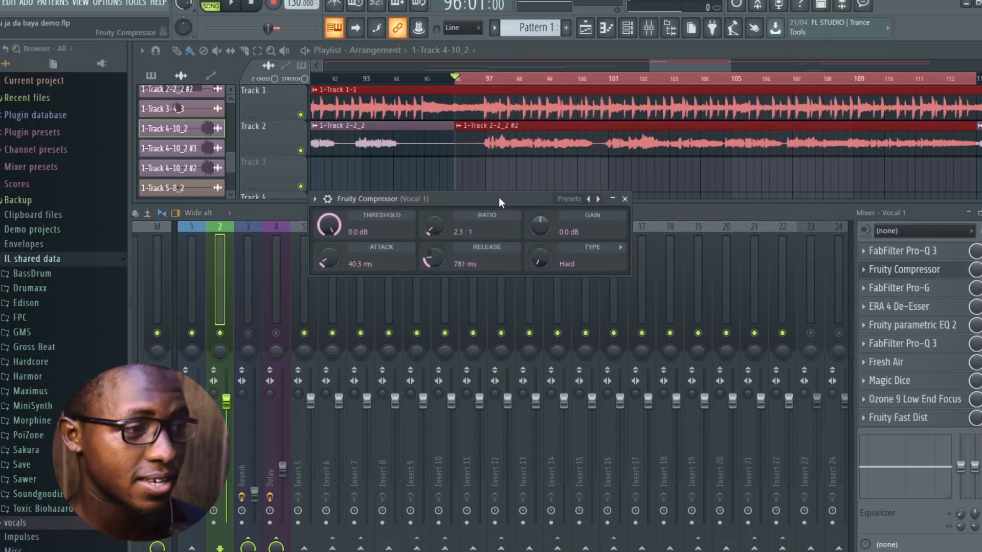
{"action": "left_click_drag", "start_coordinate": [498, 197], "coordinate": [533, 202]}
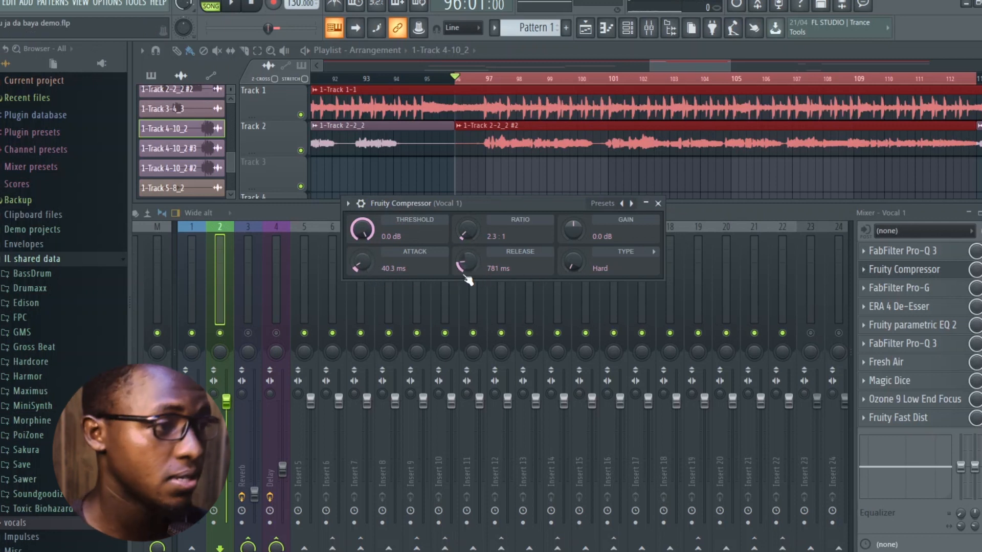
{"action": "left_click", "coordinate": [658, 203]}
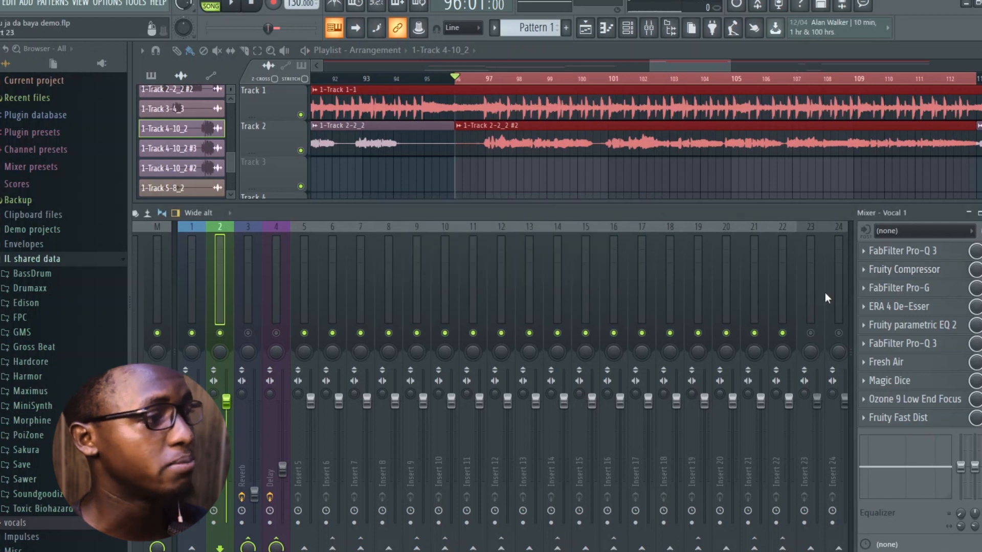
{"action": "key", "text": "space"}
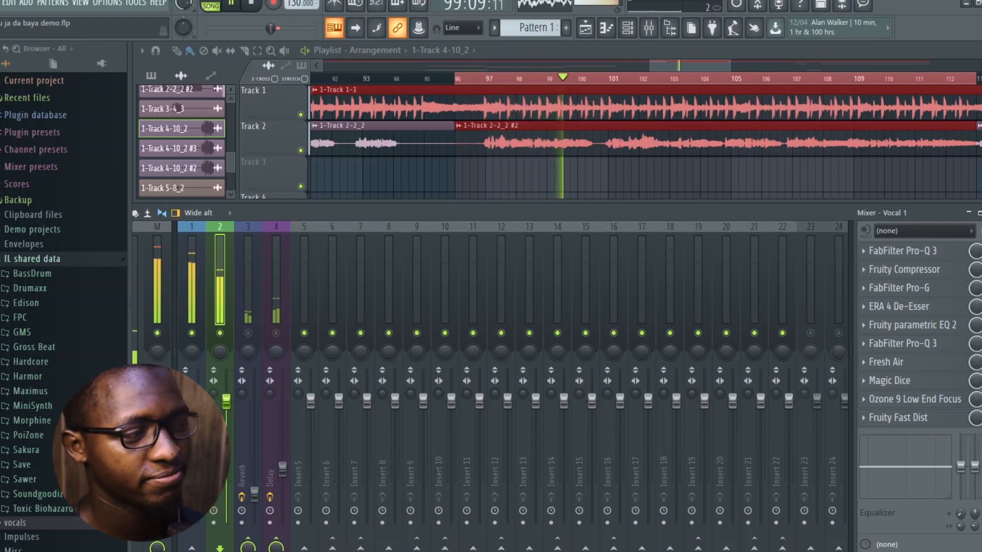
{"action": "key", "text": "space"}
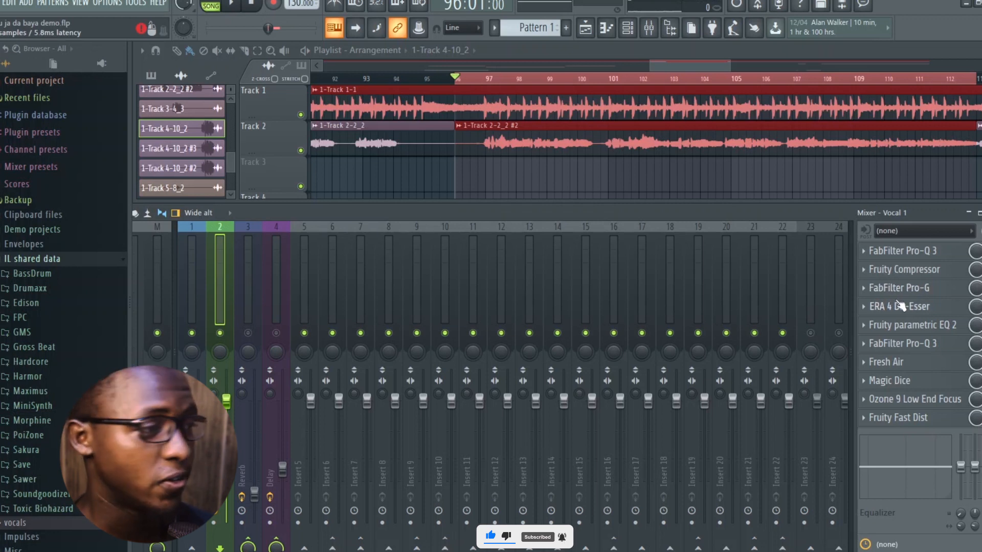
- Open FabFilter Pro-G on Vocal 1 and change its gate style to Vocal
{"action": "left_click", "coordinate": [911, 291]}
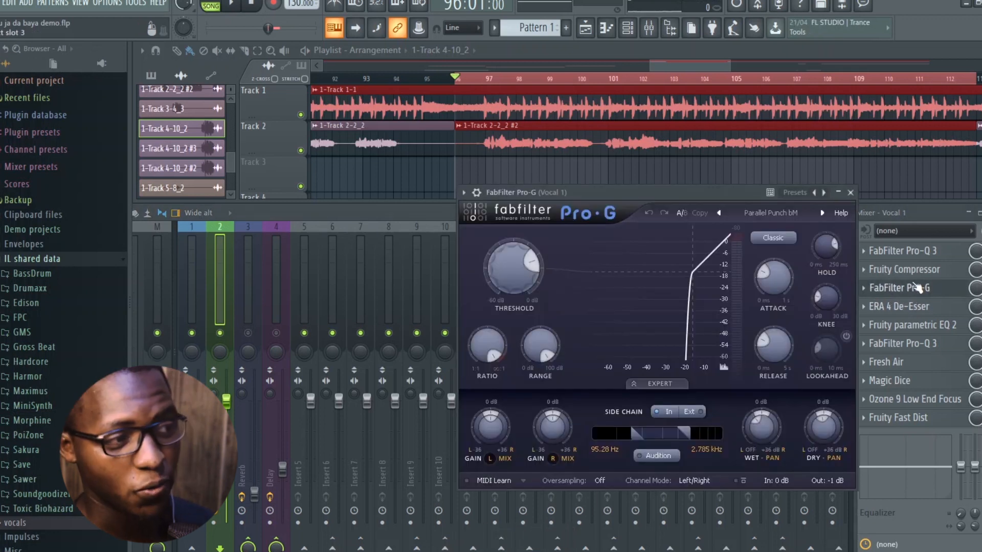
{"action": "left_click_drag", "start_coordinate": [658, 189], "coordinate": [658, 168]}
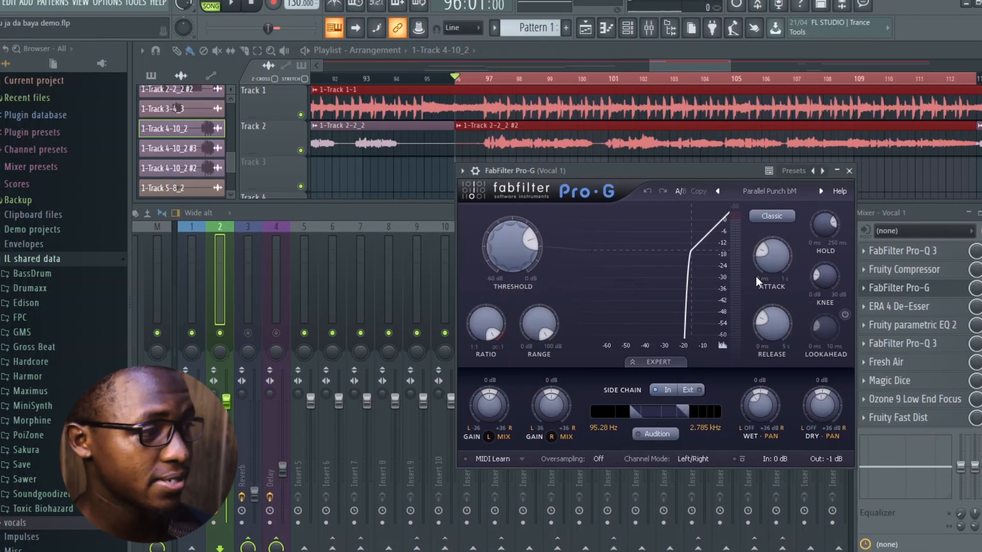
{"action": "left_click", "coordinate": [751, 215]}
{"action": "left_click", "coordinate": [772, 260]}
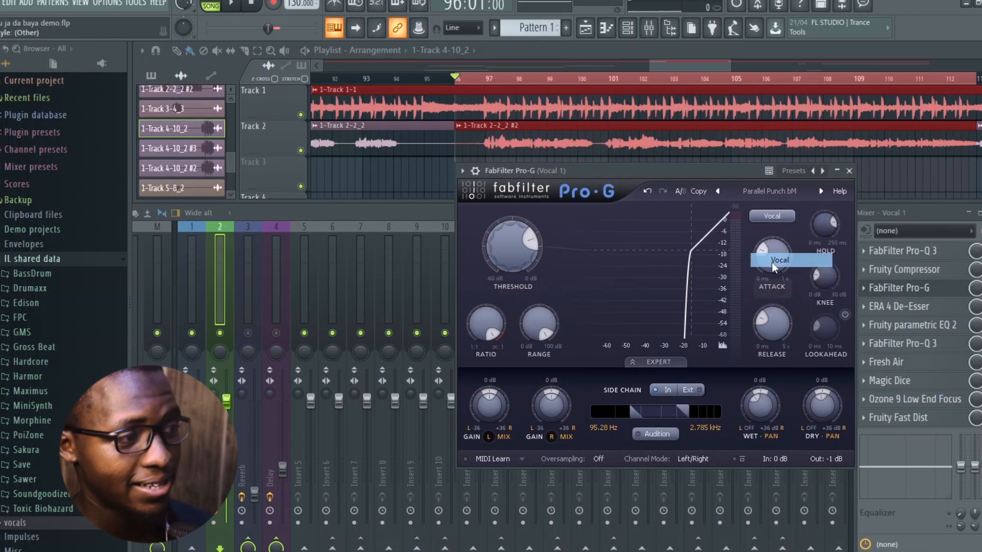
- Load the Smooth Vocal MTK preset from the Vocal category in FabFilter Pro-G and audition the section
{"action": "left_click", "coordinate": [780, 200]}
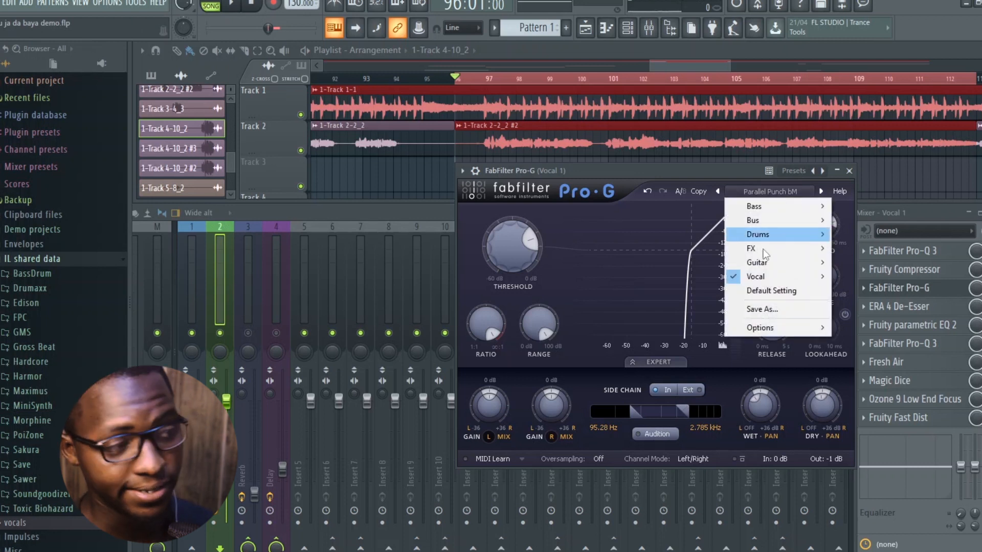
{"action": "mouse_move", "coordinate": [768, 266]}
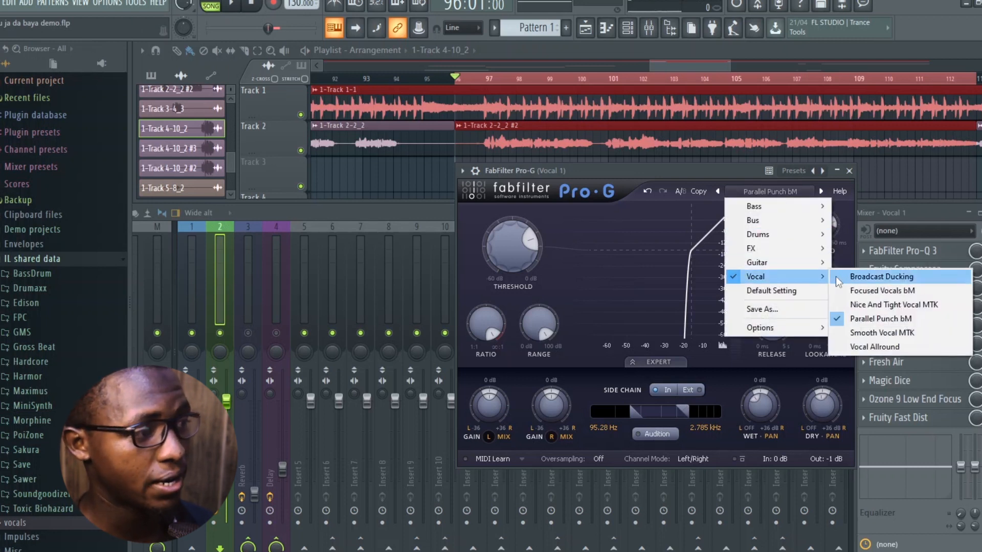
{"action": "left_click", "coordinate": [856, 333]}
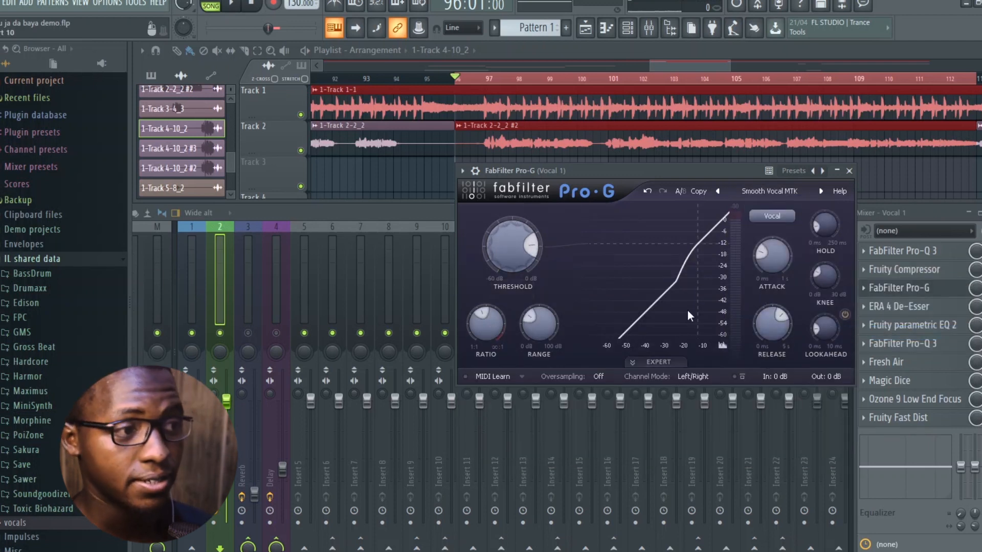
{"action": "key", "text": "space"}
{"action": "left_click", "coordinate": [849, 170]}
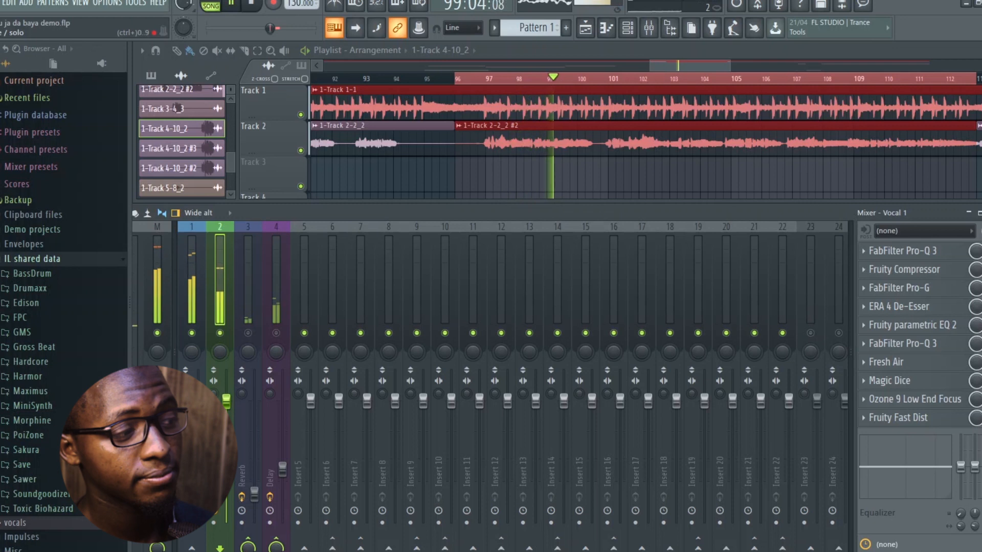
{"action": "key", "text": "space"}
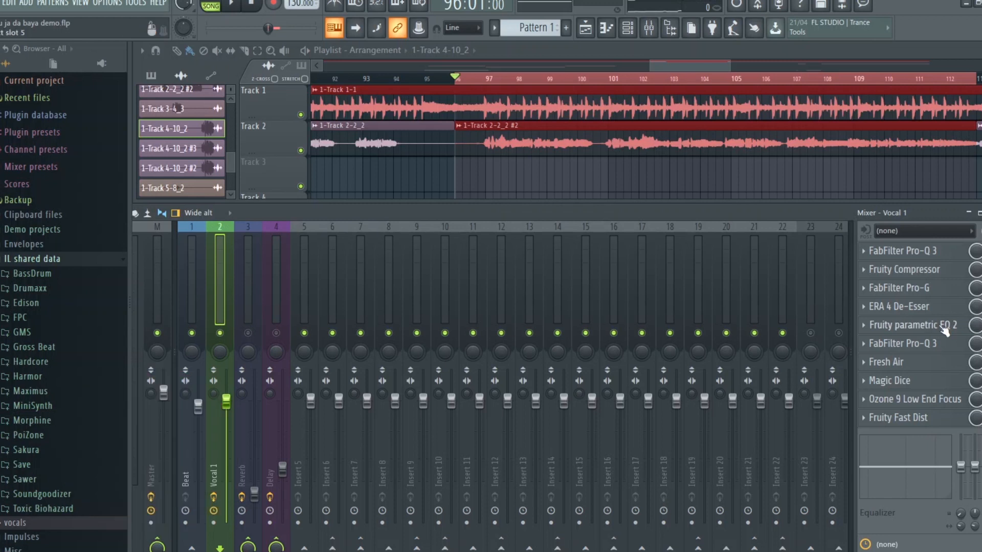
- Adjust the processing amount of the ERA 4 De-Esser on Vocal 1 and audition the section
{"action": "left_click", "coordinate": [898, 307]}
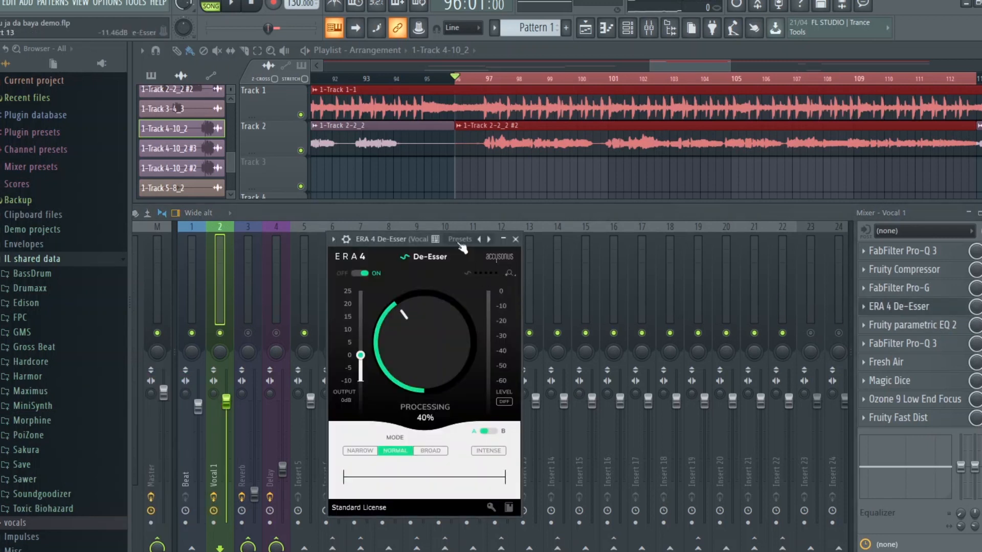
{"action": "left_click_drag", "start_coordinate": [399, 236], "coordinate": [470, 184]}
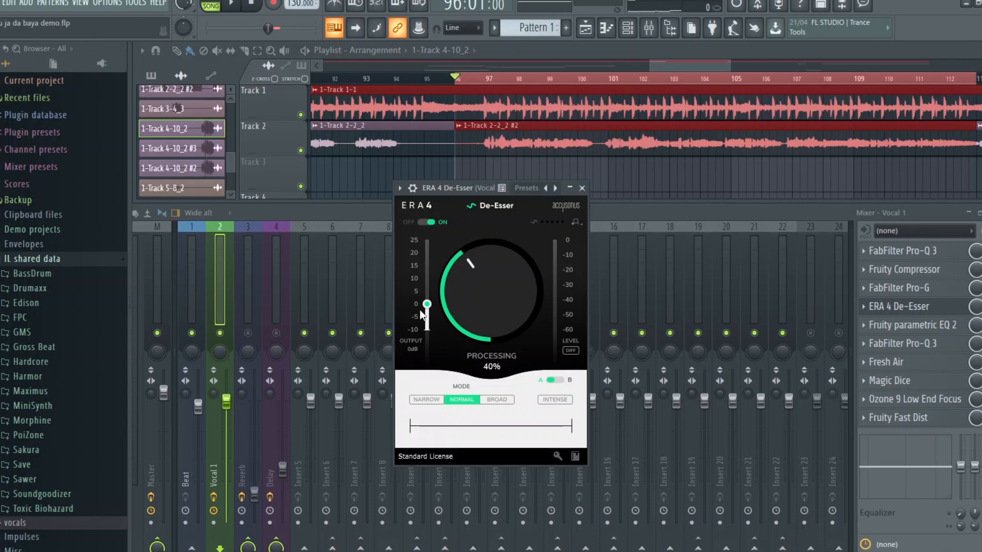
{"action": "left_click_drag", "start_coordinate": [474, 264], "coordinate": [508, 265]}
{"action": "left_click", "coordinate": [582, 188]}
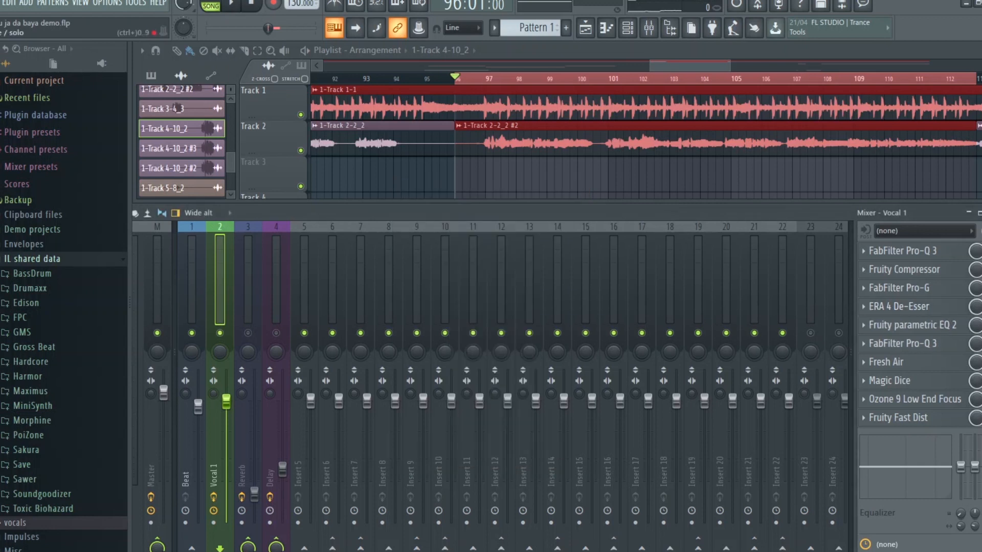
{"action": "key", "text": "space"}
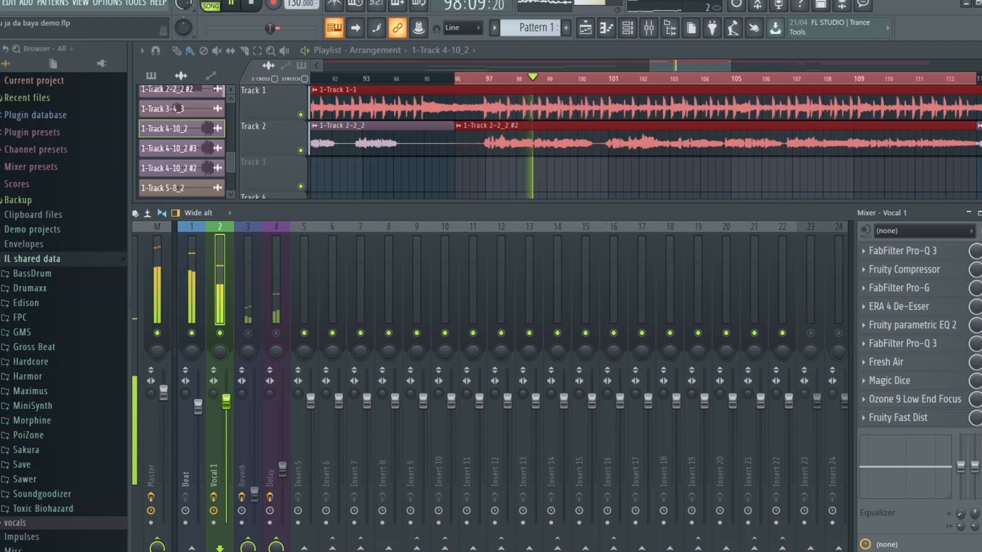
{"action": "key", "text": "space"}
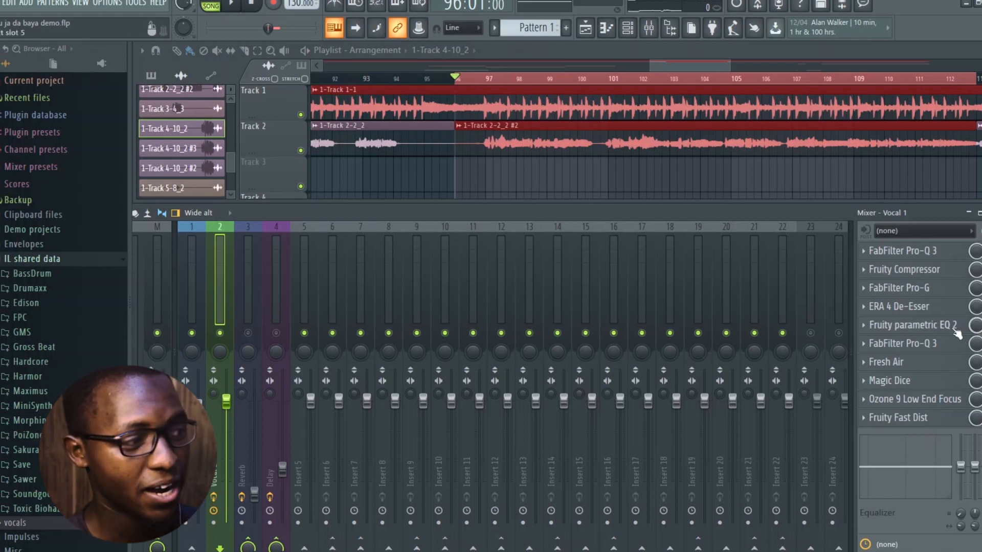
- Inspect the Fruity parametric EQ 2 curve on Vocal 1 and audition the section
{"action": "left_click", "coordinate": [912, 325]}
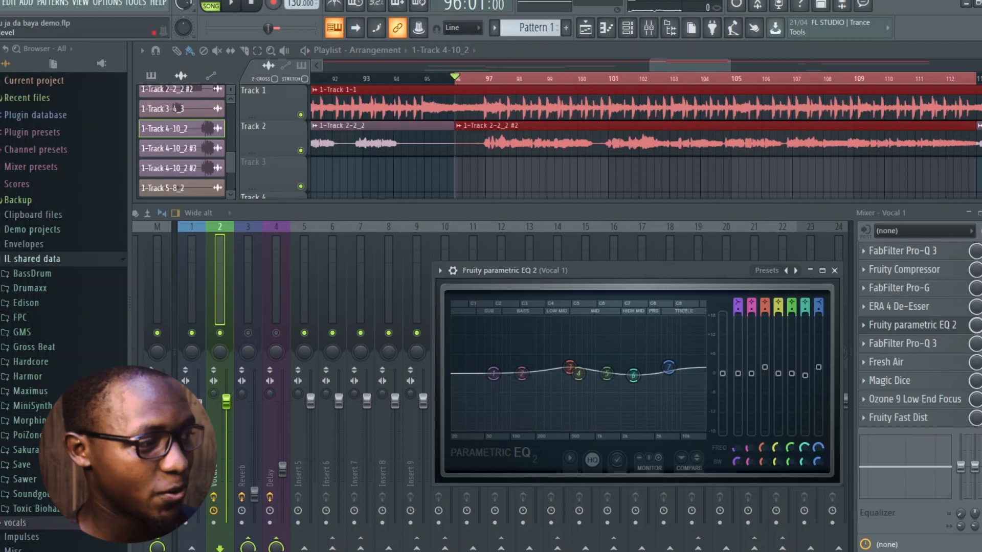
{"action": "left_click", "coordinate": [981, 325]}
{"action": "key", "text": "space"}
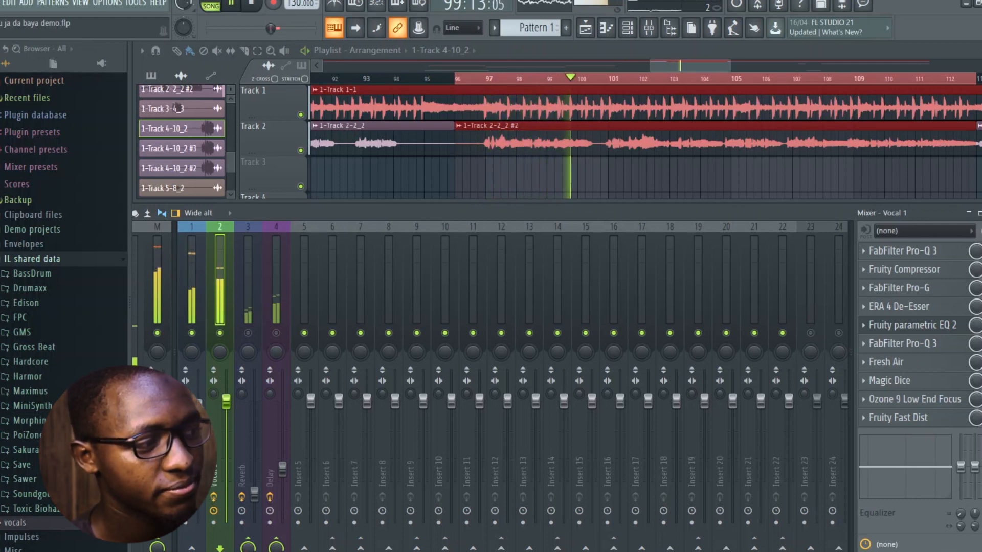
{"action": "key", "text": "space"}
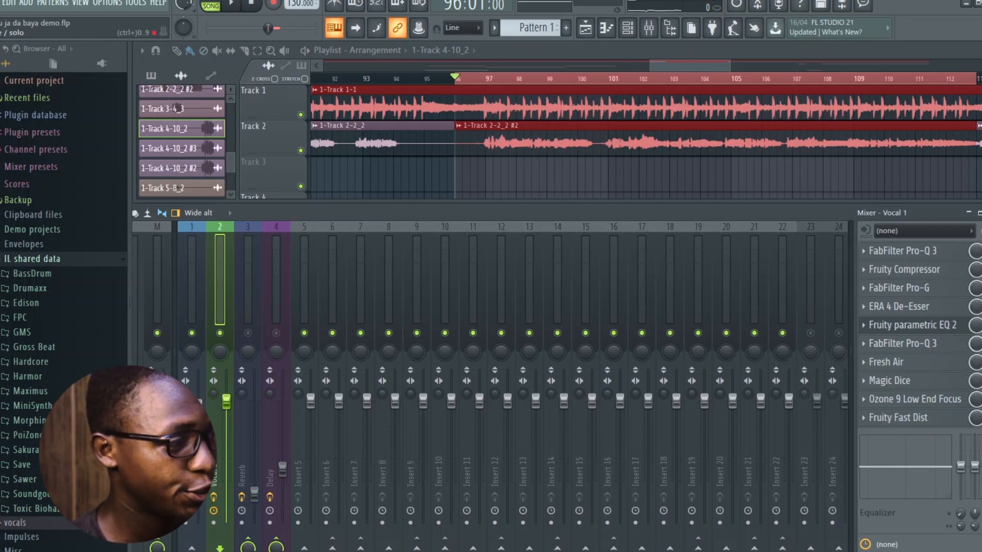
- Inspect the dynamic bands in Vocal 1's second FabFilter Pro-Q 3 and audition the section
{"action": "left_click", "coordinate": [930, 346]}
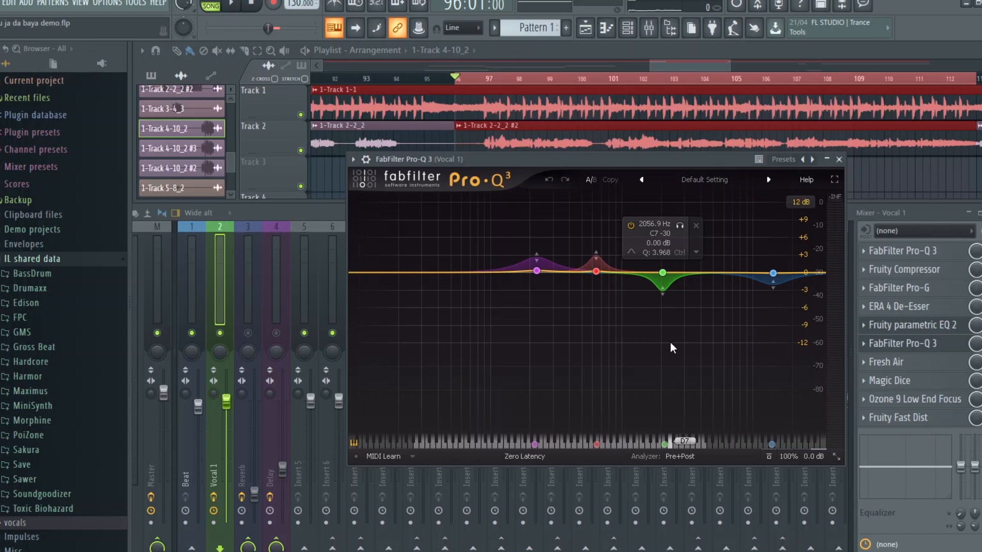
{"action": "left_click", "coordinate": [839, 159]}
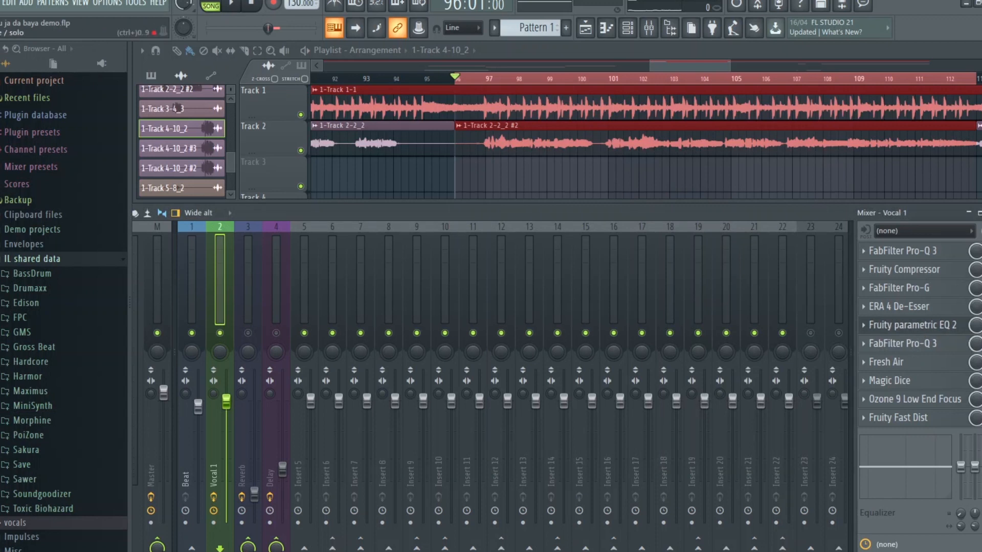
{"action": "key", "text": "space"}
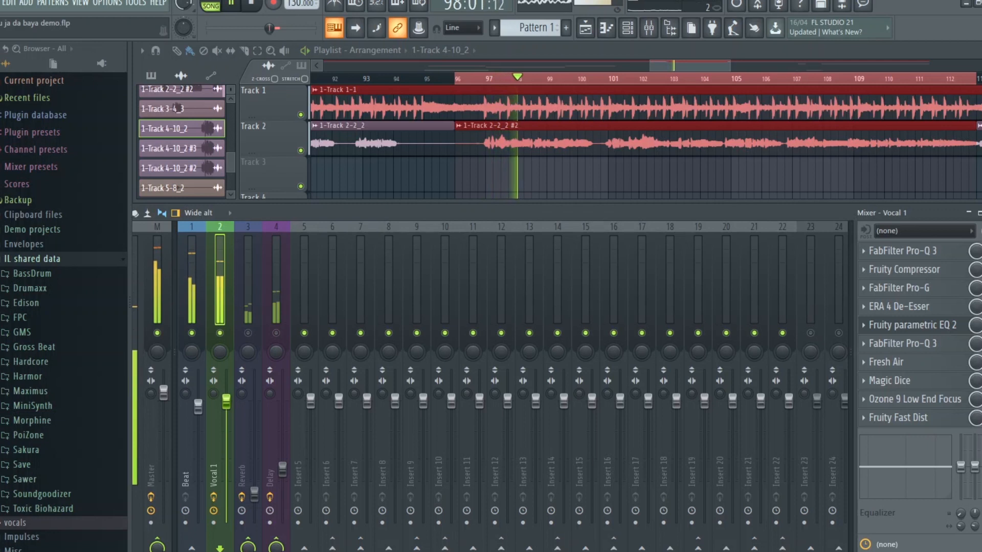
{"action": "key", "text": "space"}
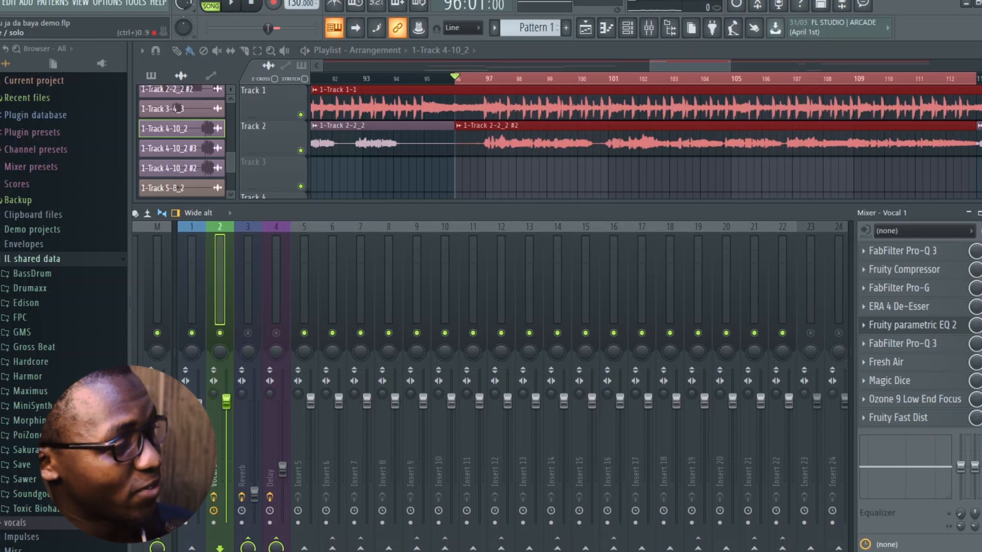
- Audition the section through Fresh Air on Vocal 1 with Mid Air at 29 and 20, and return Mid Air to 8
{"action": "left_click", "coordinate": [918, 364]}
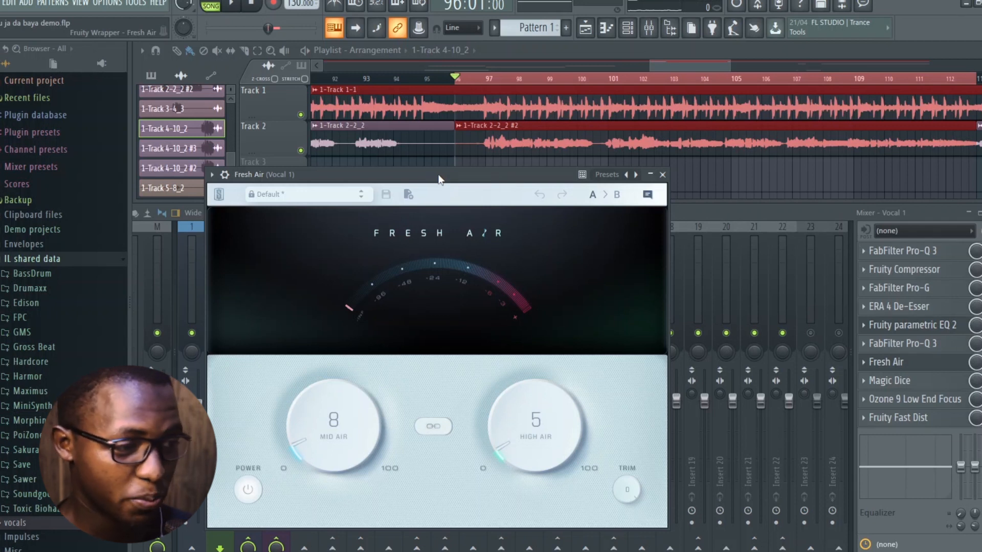
{"action": "key", "text": "space"}
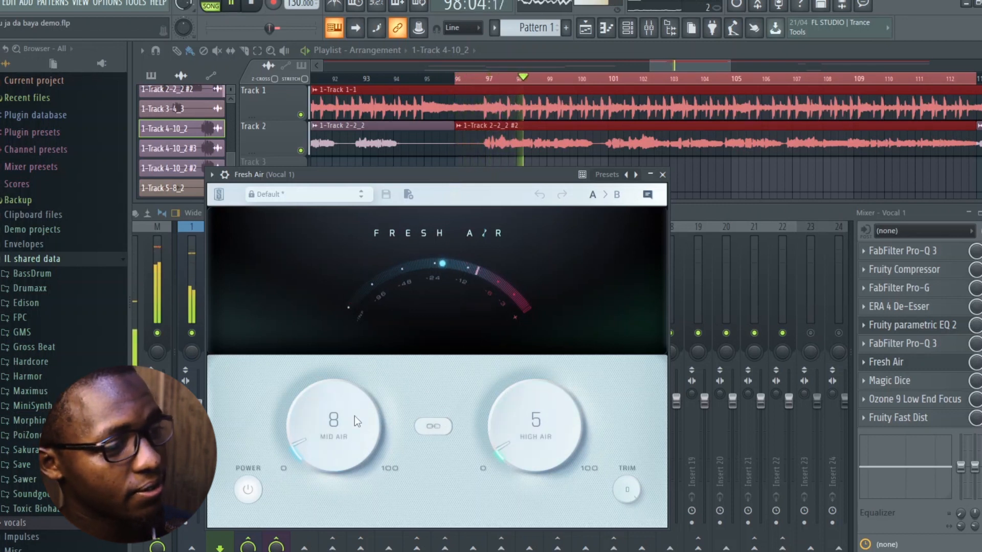
{"action": "left_click_drag", "start_coordinate": [305, 441], "coordinate": [360, 441]}
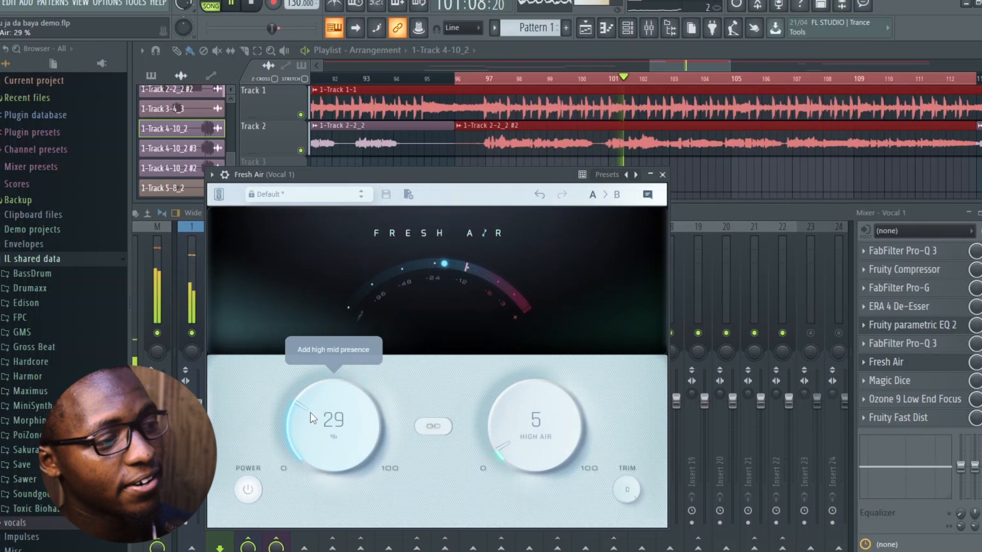
{"action": "left_click_drag", "start_coordinate": [299, 409], "coordinate": [299, 434]}
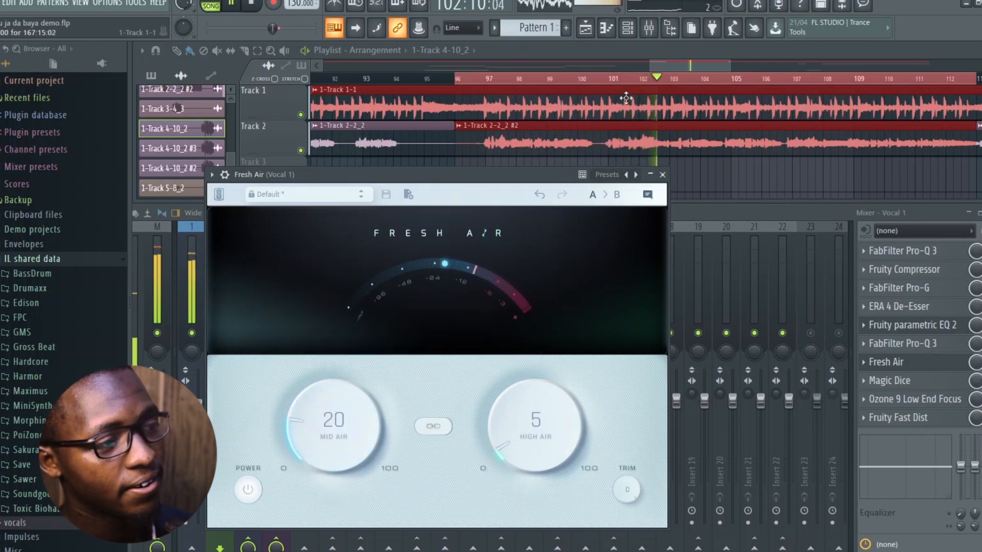
{"action": "left_click", "coordinate": [663, 122]}
{"action": "key", "text": "space"}
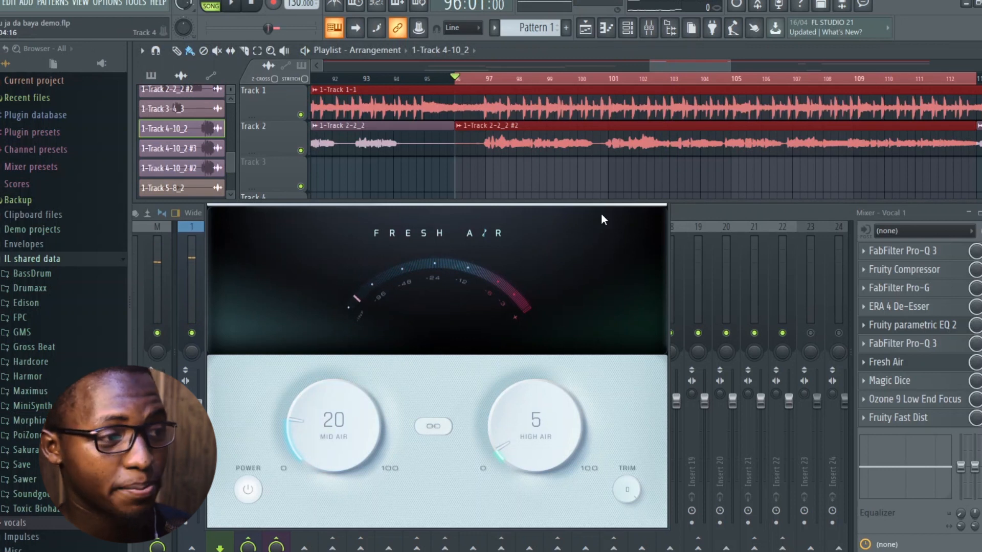
{"action": "left_click_drag", "start_coordinate": [292, 421], "coordinate": [291, 431]}
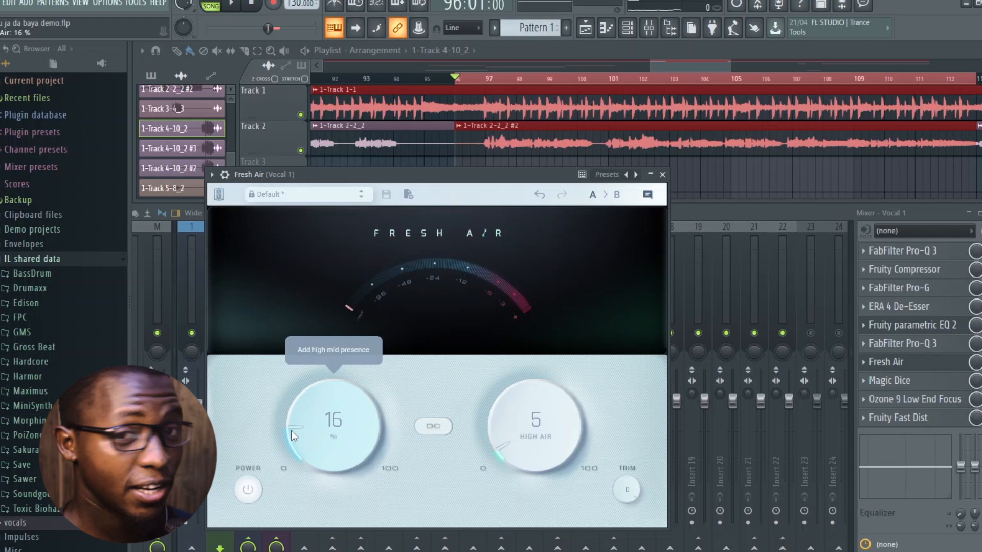
{"action": "left_click_drag", "start_coordinate": [290, 431], "coordinate": [281, 440]}
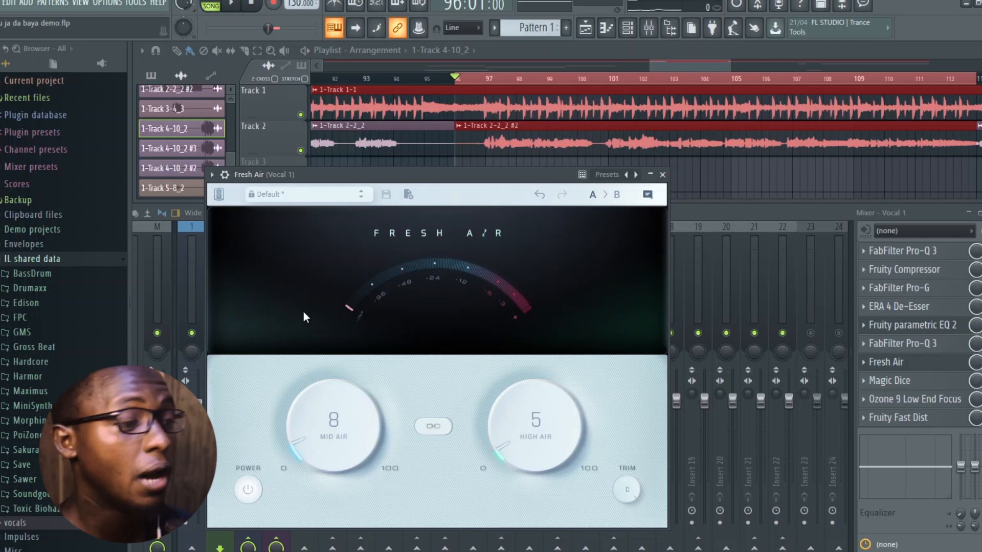
- Link the Mid Air and High Air controls in Fresh Air and audition the section
{"action": "left_click", "coordinate": [437, 428]}
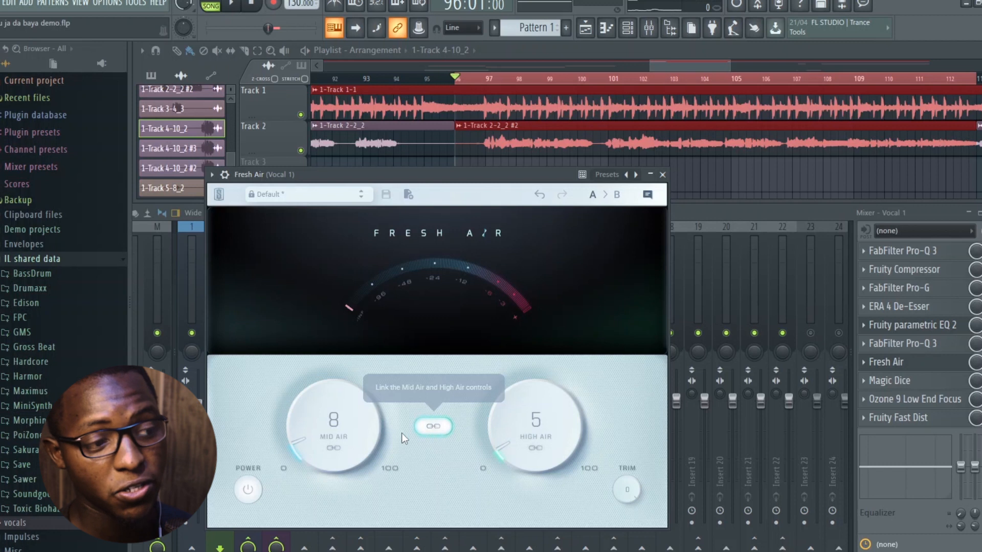
{"action": "mouse_move", "coordinate": [294, 446]}
{"action": "left_mouse_down"}
{"action": "mouse_move", "coordinate": [293, 406]}
{"action": "mouse_move", "coordinate": [287, 439]}
{"action": "left_mouse_up"}
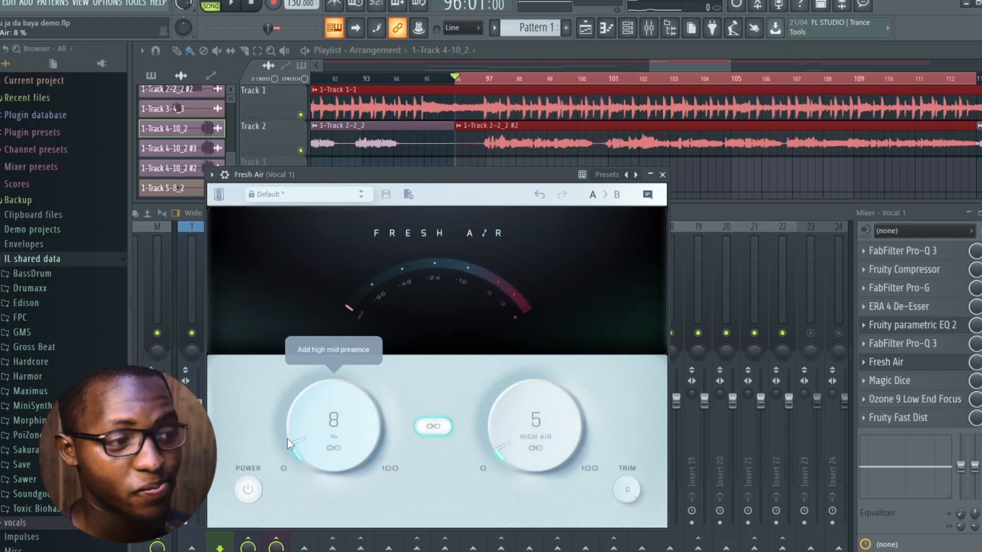
{"action": "left_click", "coordinate": [663, 175]}
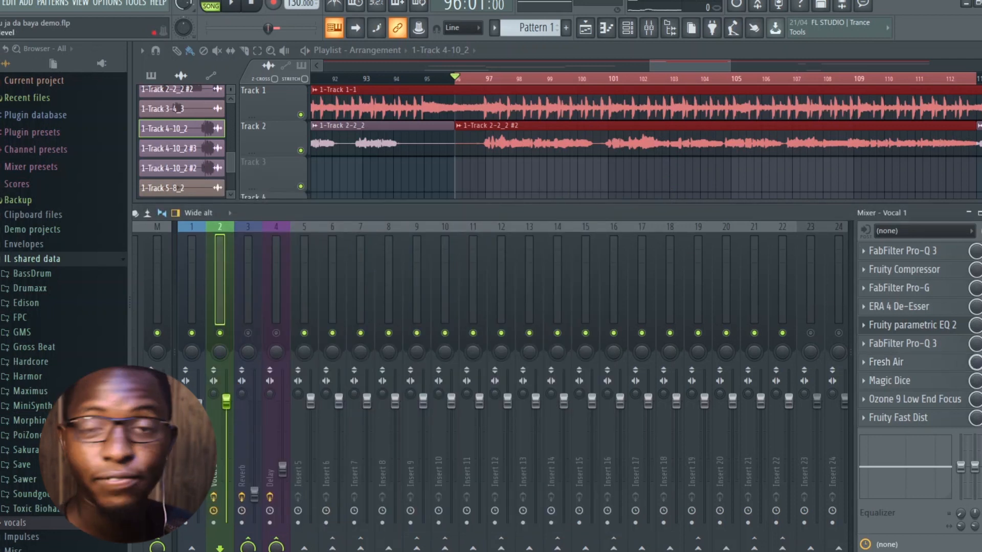
{"action": "key", "text": "space"}
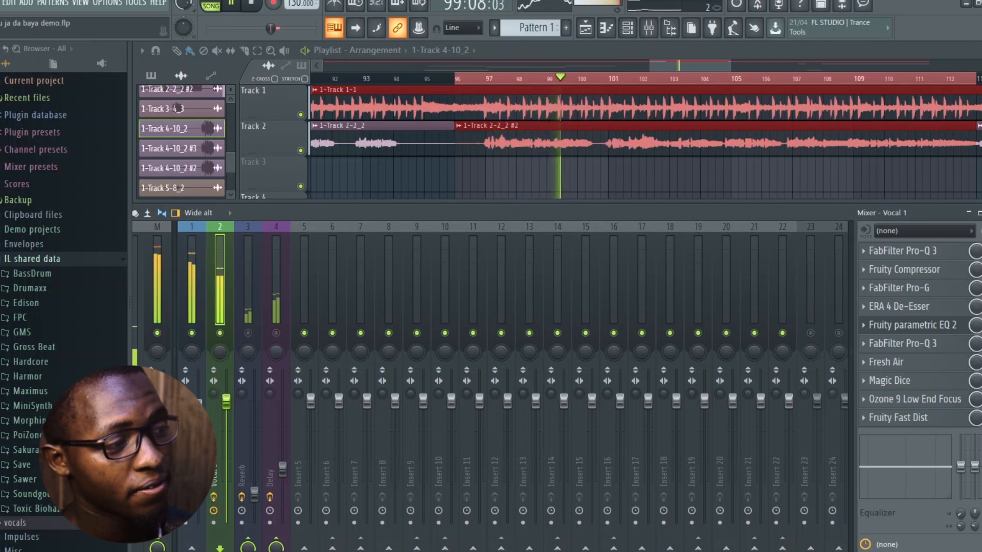
{"action": "key", "text": "space"}
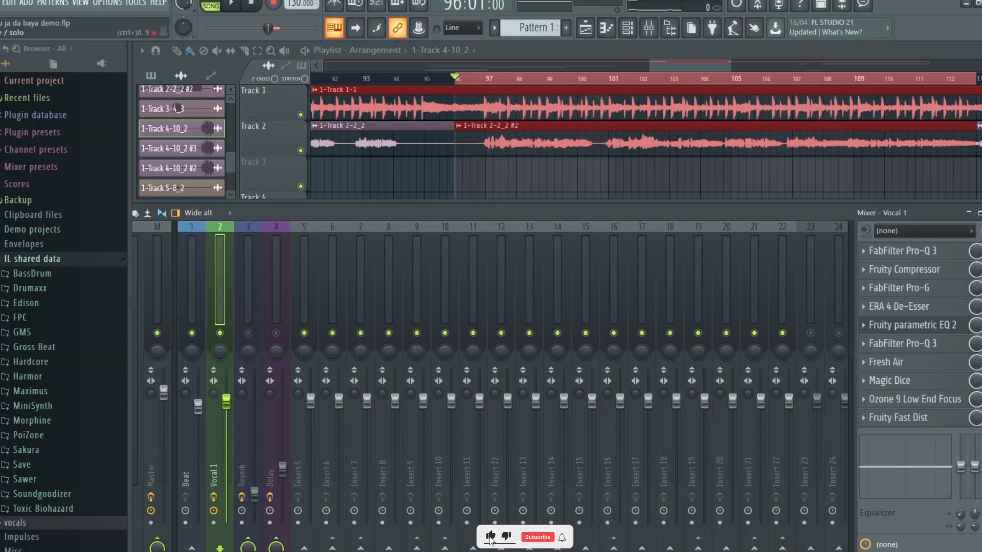
- Open Magic Dice on Vocal 1 and audition the section with its existing mix amount
{"action": "left_click", "coordinate": [900, 382]}
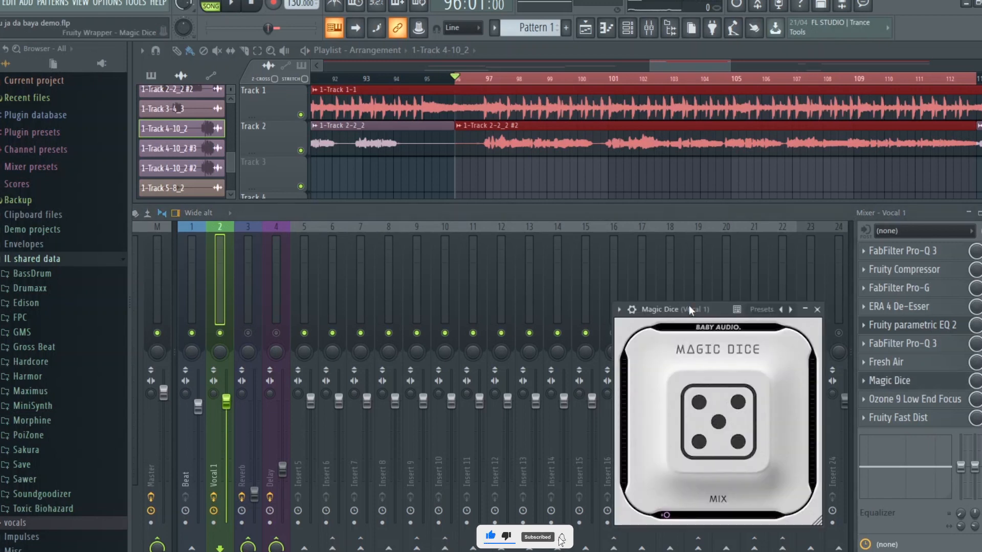
{"action": "left_click_drag", "start_coordinate": [689, 305], "coordinate": [677, 250]}
{"action": "key", "text": "space"}
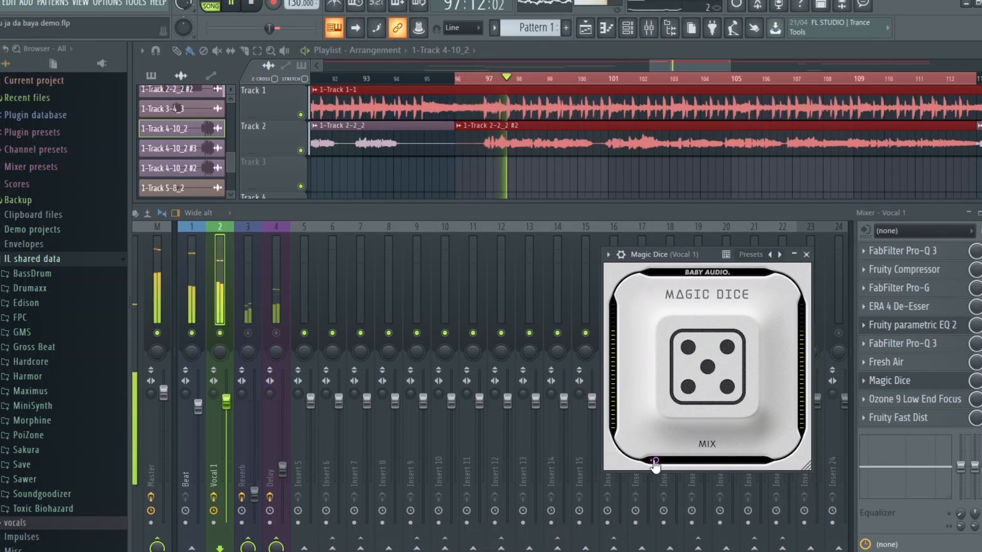
{"action": "key", "text": "space"}
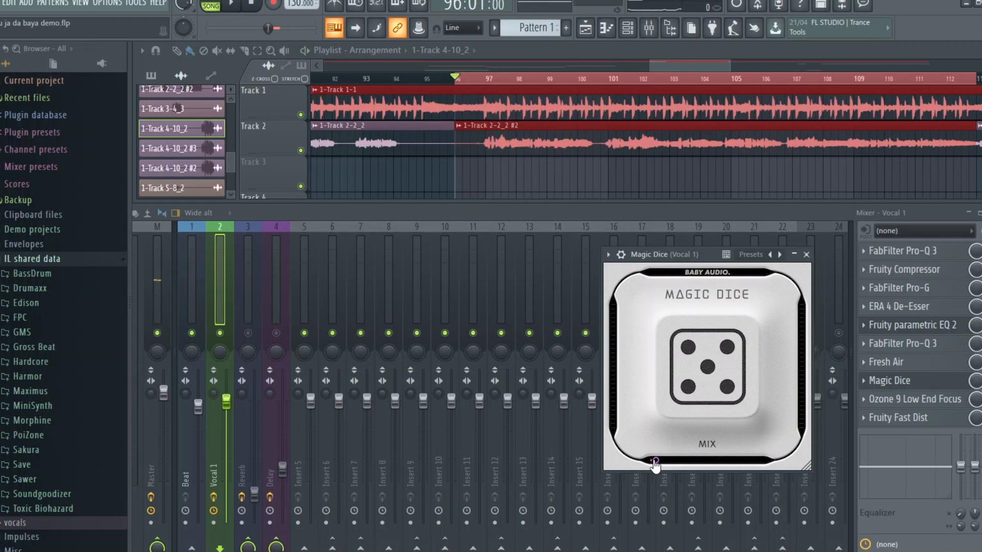
- Raise the Magic Dice mix to most of its range and audition the section
{"action": "left_click_drag", "start_coordinate": [655, 462], "coordinate": [741, 462]}
{"action": "key", "text": "space"}
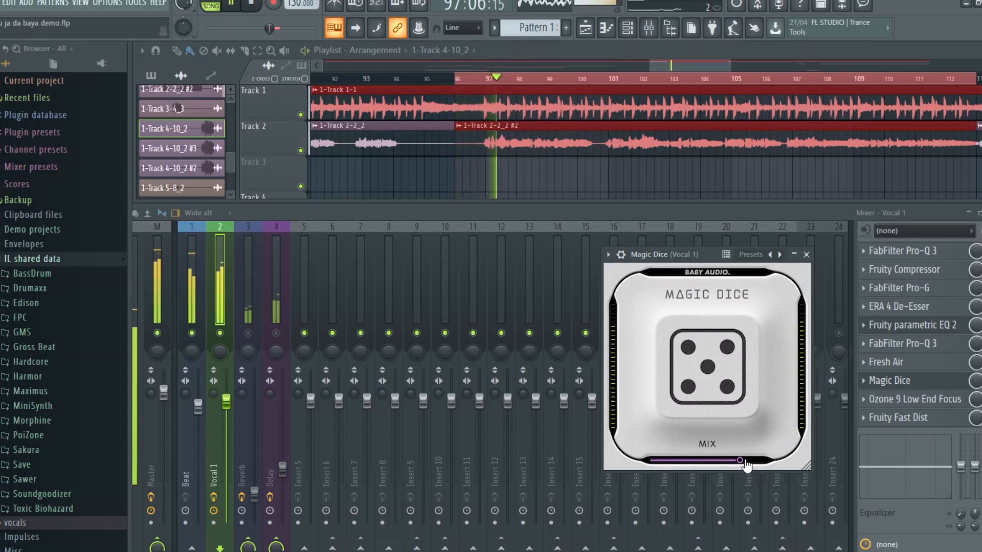
{"action": "key", "text": "space"}
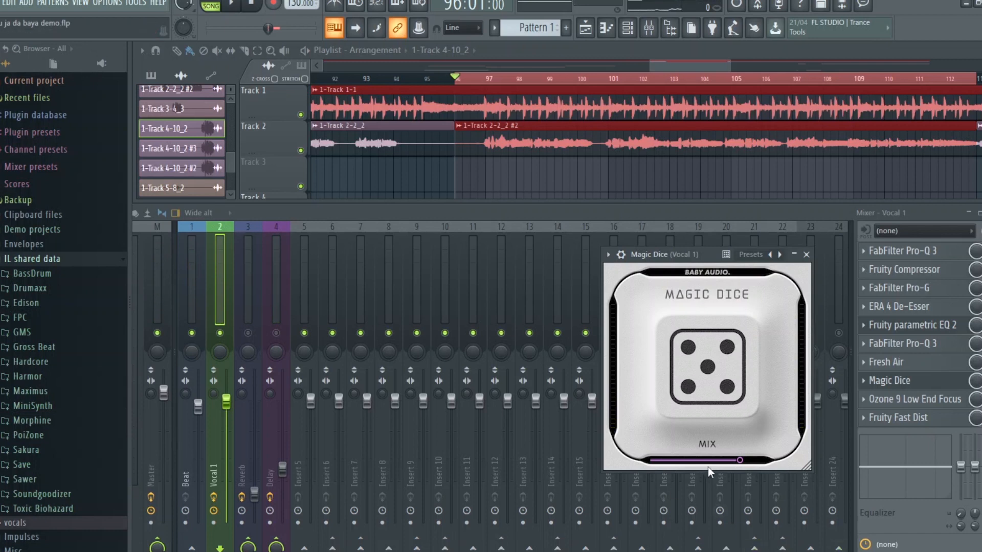
- Lower the Magic Dice mix to near its minimum and audition the section
{"action": "left_click_drag", "start_coordinate": [739, 461], "coordinate": [657, 465]}
{"action": "key", "text": "space"}
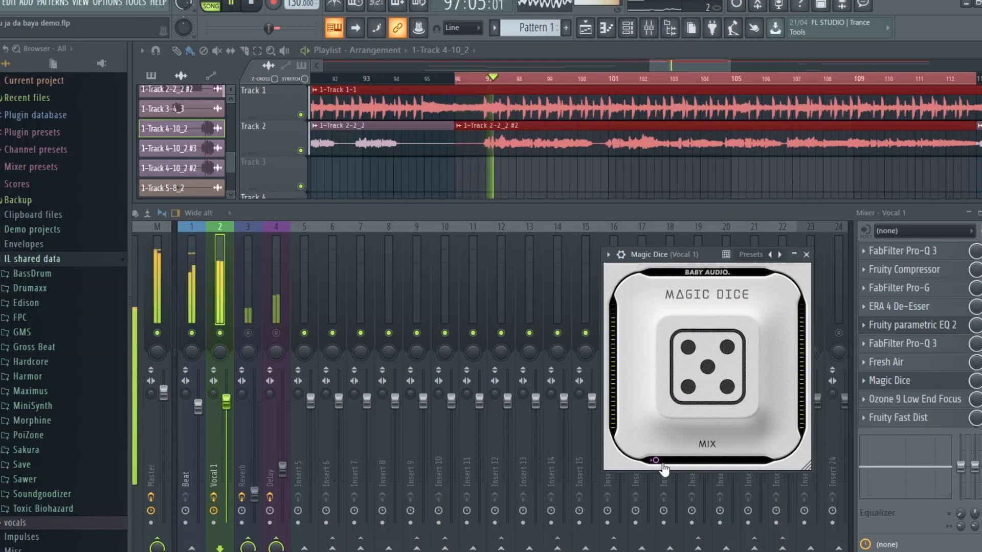
{"action": "key", "text": "space"}
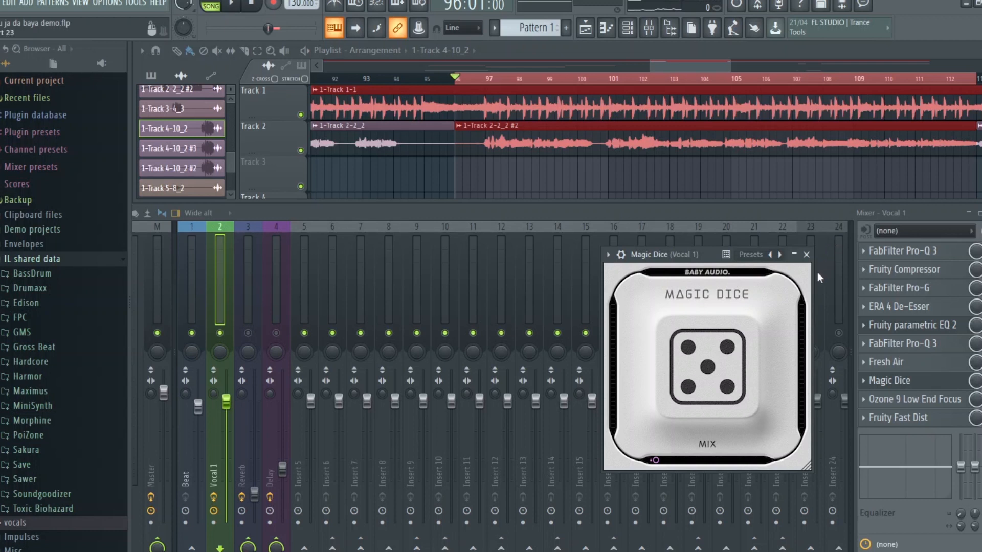
{"action": "left_click", "coordinate": [806, 254]}
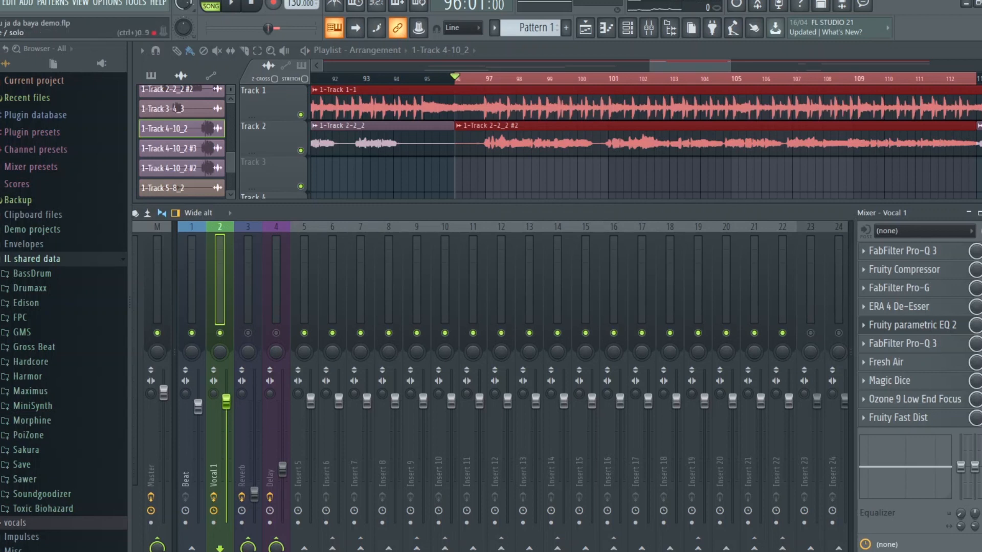
- Inspect the Ozone 9 Low End Focus settings on Vocal 1 and audition the section
{"action": "left_click", "coordinate": [932, 401]}
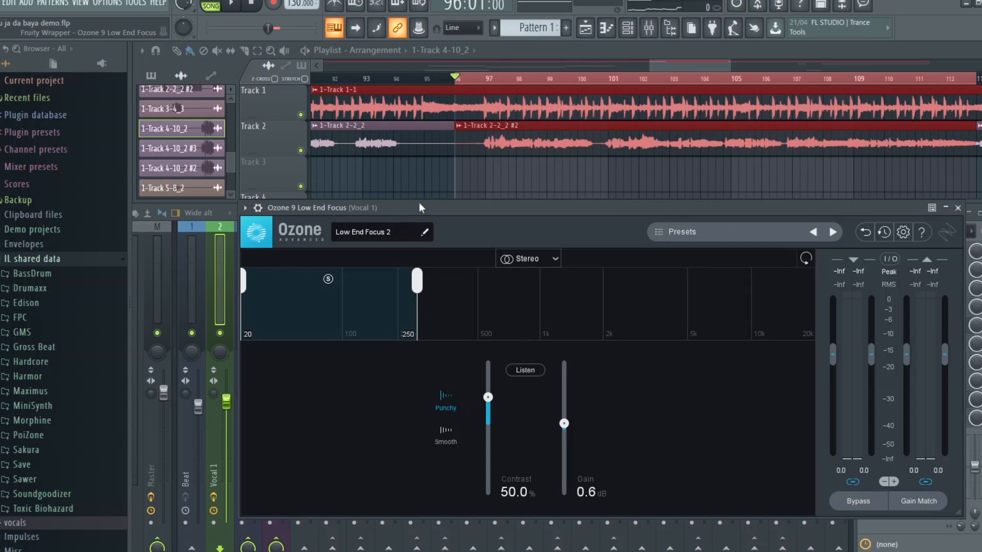
{"action": "key", "text": "space"}
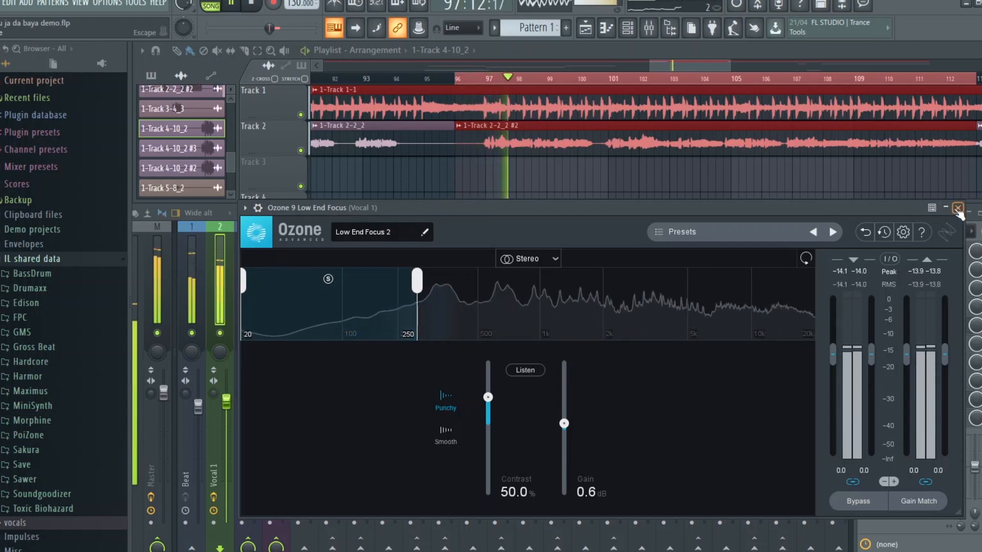
{"action": "left_click", "coordinate": [958, 208]}
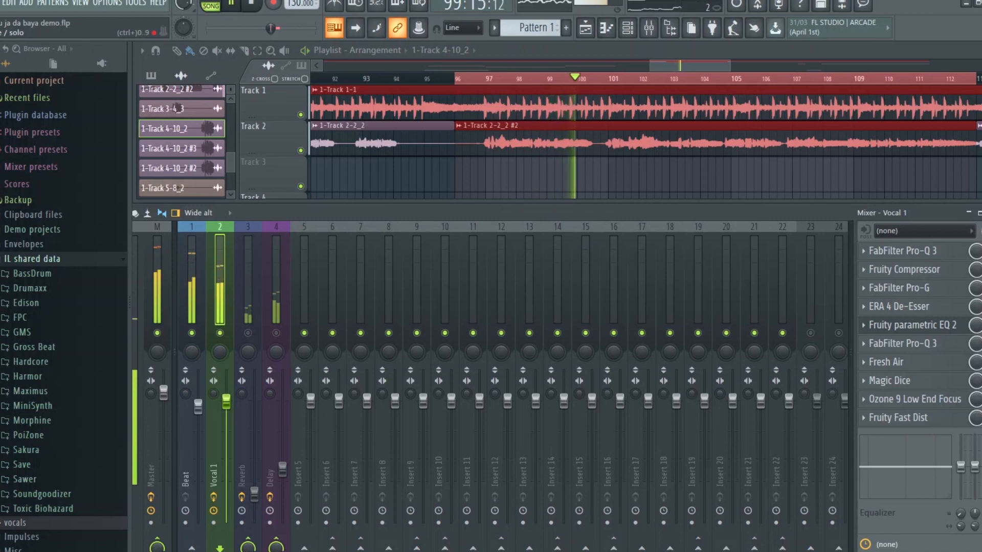
{"action": "key", "text": "space"}
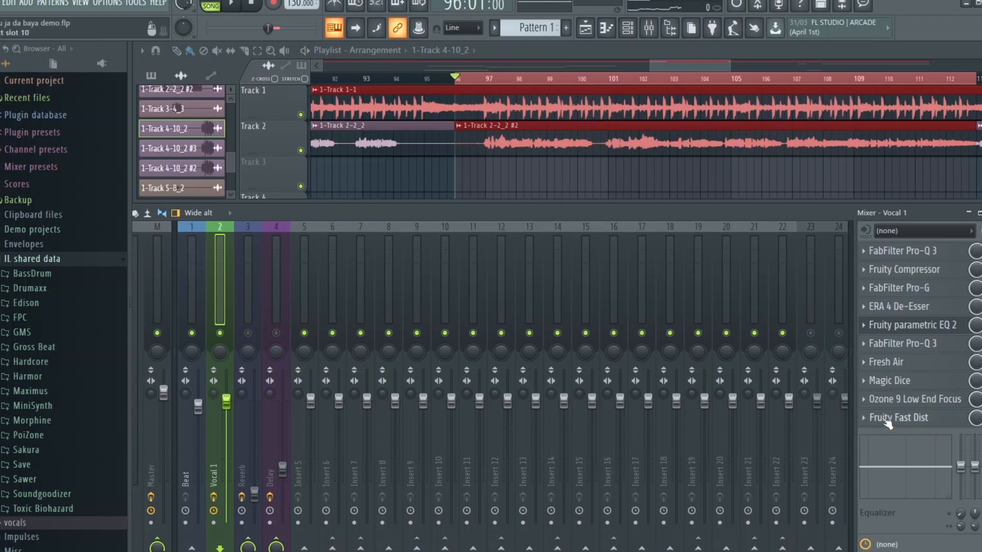
- Raise the mix of Fruity Fast Dist on Vocal 1 to its maximum and audition the section
{"action": "left_click", "coordinate": [919, 420]}
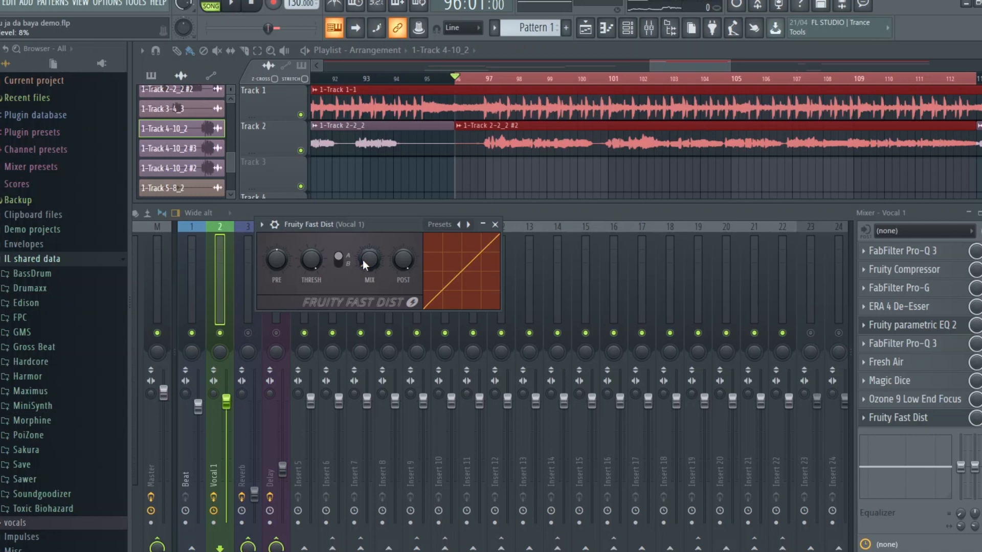
{"action": "left_click_drag", "start_coordinate": [364, 259], "coordinate": [363, 194]}
{"action": "key", "text": "space"}
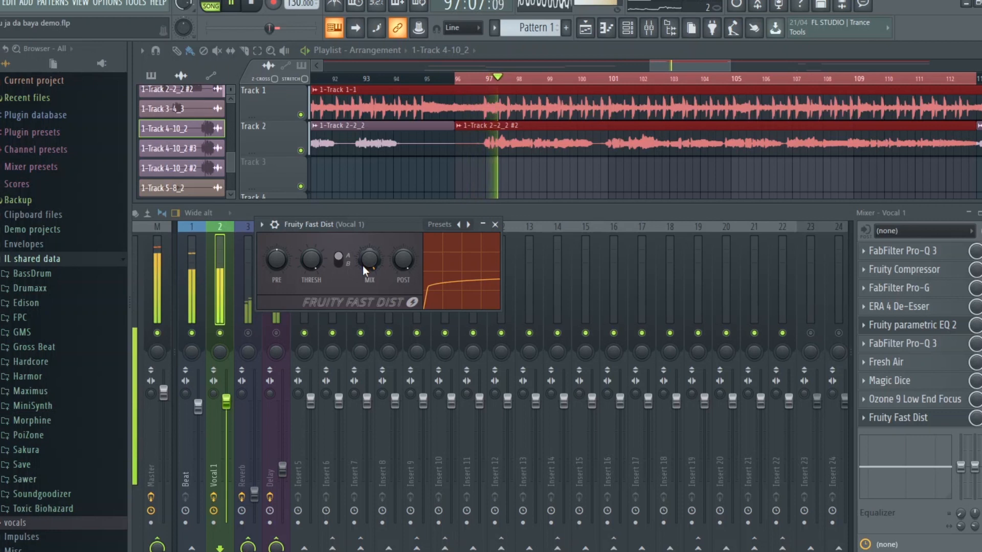
{"action": "key", "text": "space"}
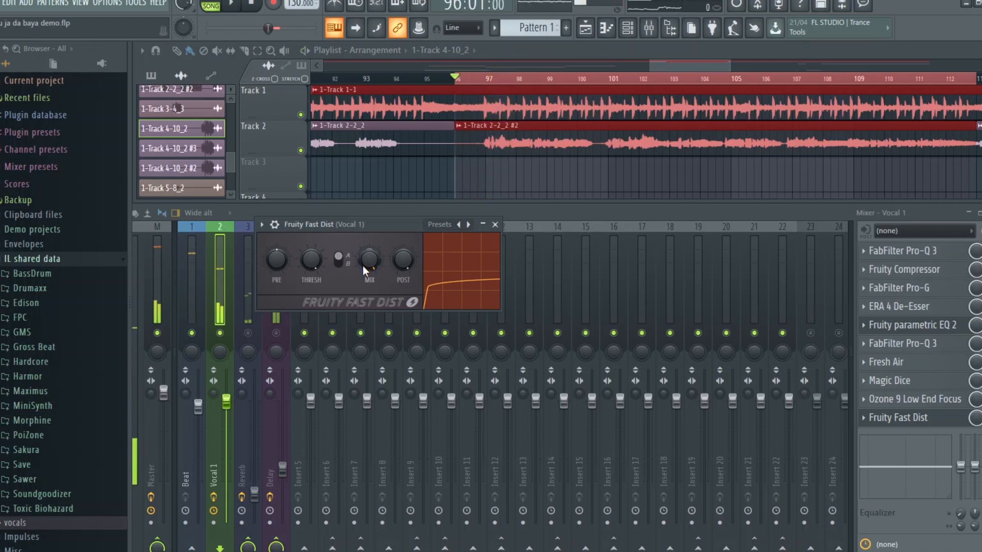
- Lower the Fruity Fast Dist mix to 4% and audition the section
{"action": "left_click_drag", "start_coordinate": [369, 259], "coordinate": [370, 317]}
{"action": "key", "text": "space"}
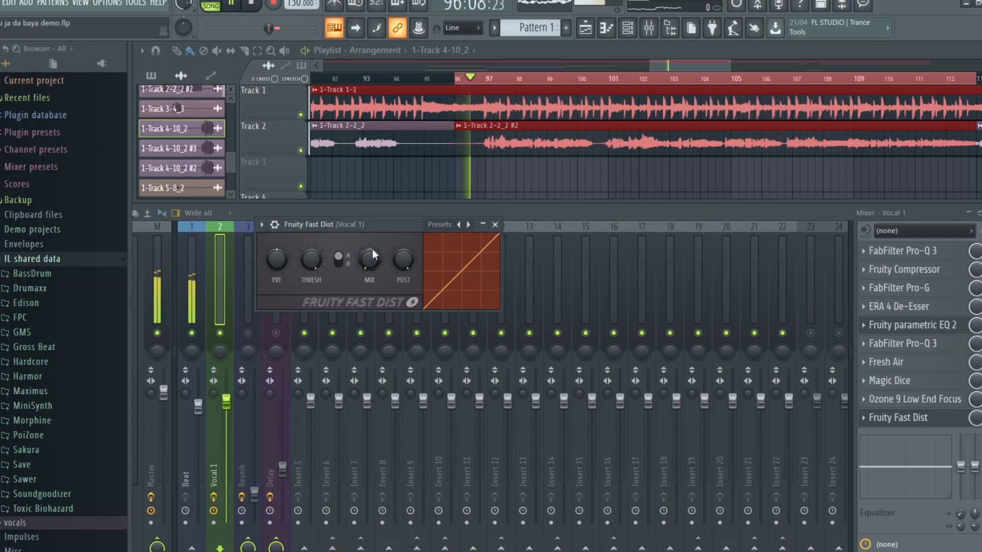
{"action": "key", "text": "space"}
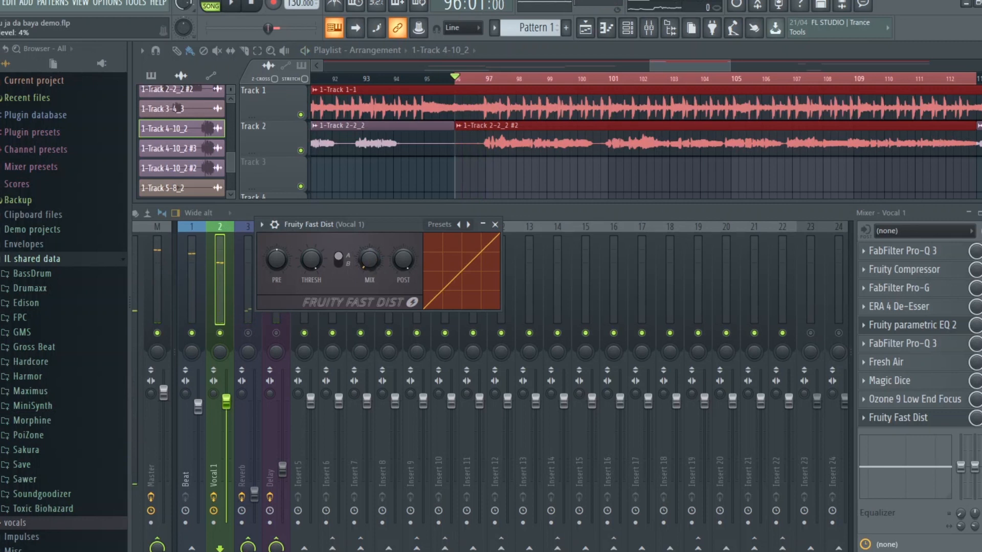
{"action": "key", "text": "space"}
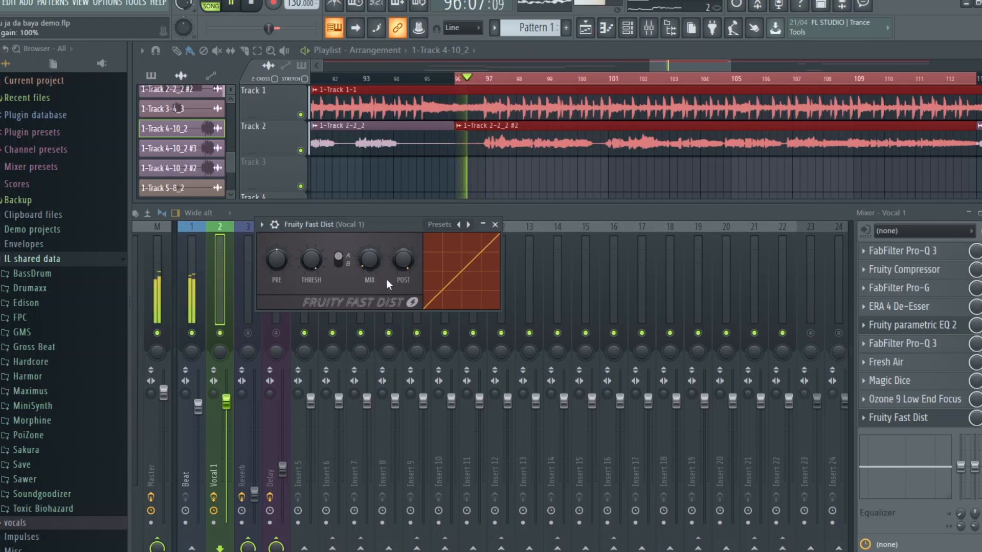
{"action": "key", "text": "space"}
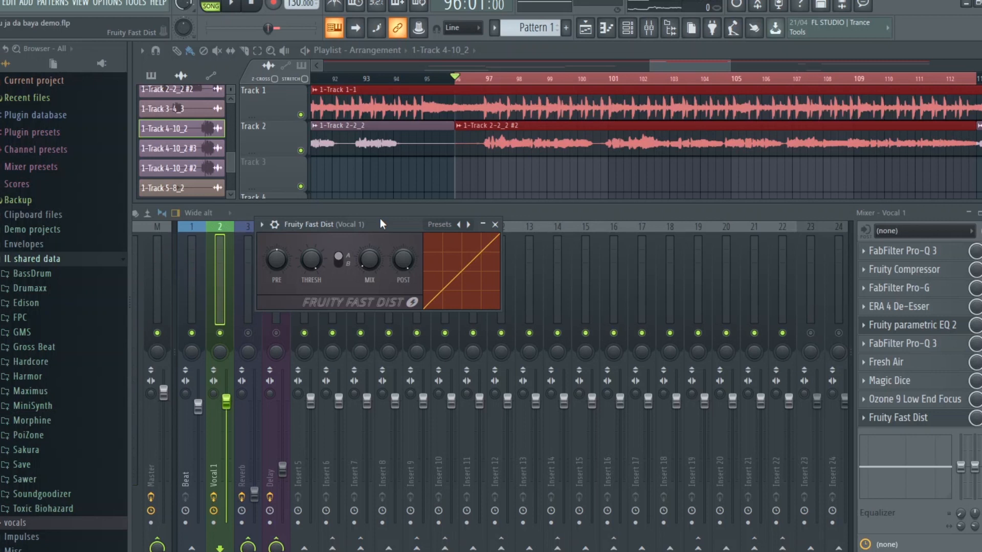
{"action": "left_click", "coordinate": [495, 225]}
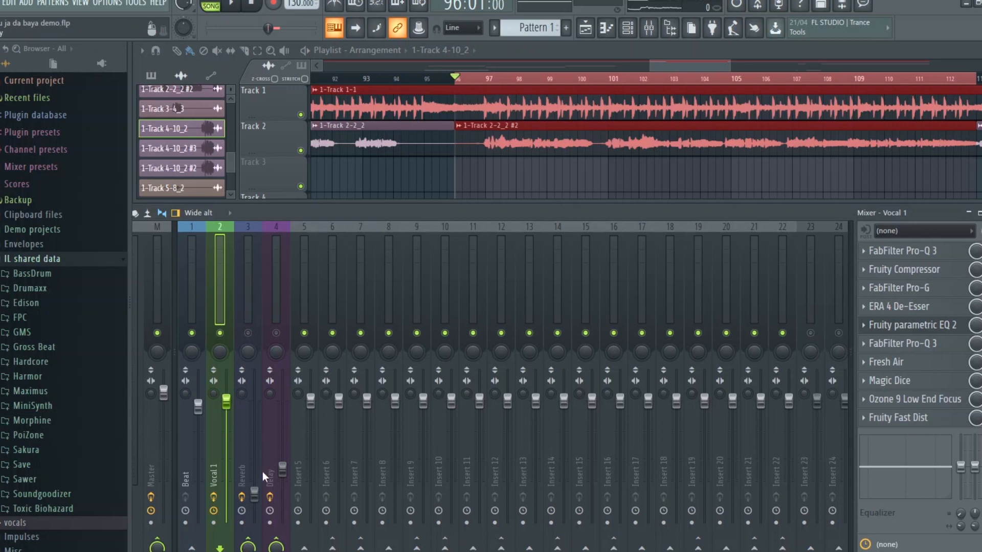
- Unmute the Reverb and Delay mixer tracks and inspect their effect chains
{"action": "left_click", "coordinate": [248, 333]}
{"action": "left_click", "coordinate": [276, 333]}
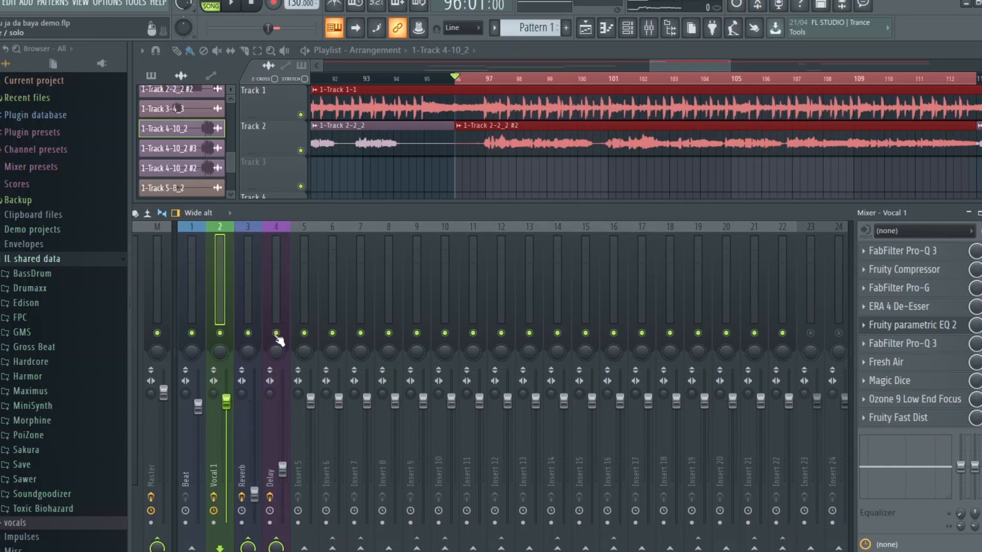
{"action": "left_click", "coordinate": [265, 288]}
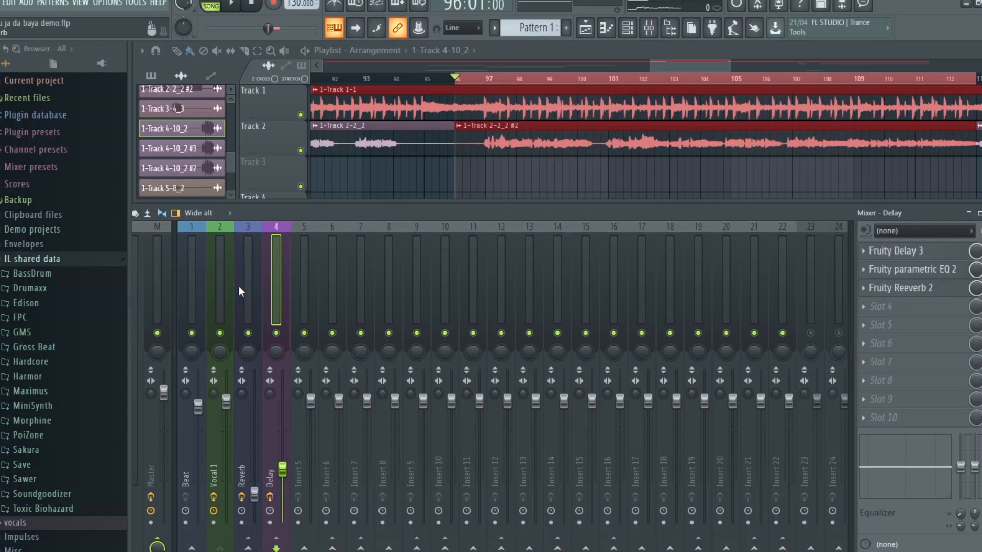
{"action": "left_click", "coordinate": [238, 286]}
{"action": "left_click", "coordinate": [206, 285]}
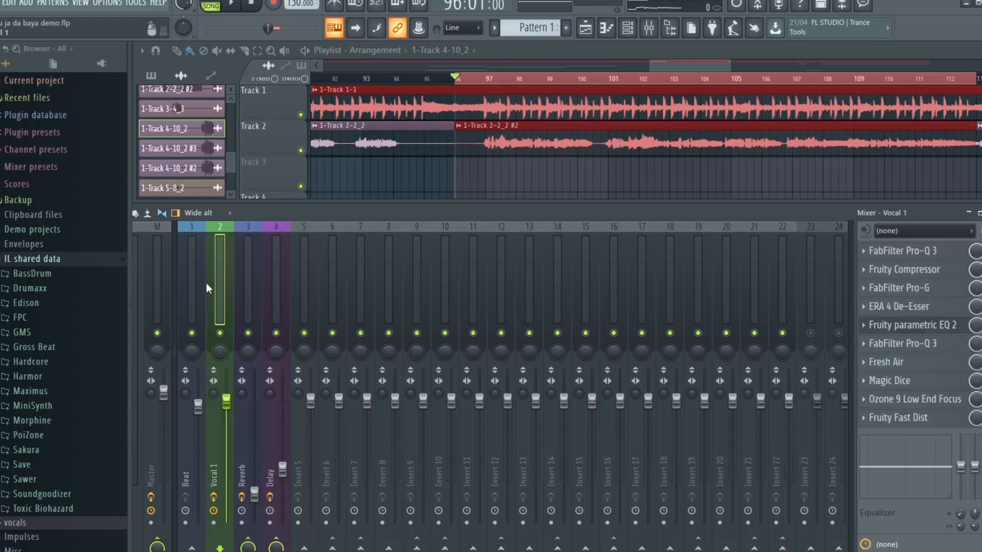
- Mute and re-enable the Reverb and Delay tracks, and audition the section with both active
{"action": "left_click", "coordinate": [248, 334]}
{"action": "left_click", "coordinate": [277, 334]}
{"action": "left_click", "coordinate": [276, 334]}
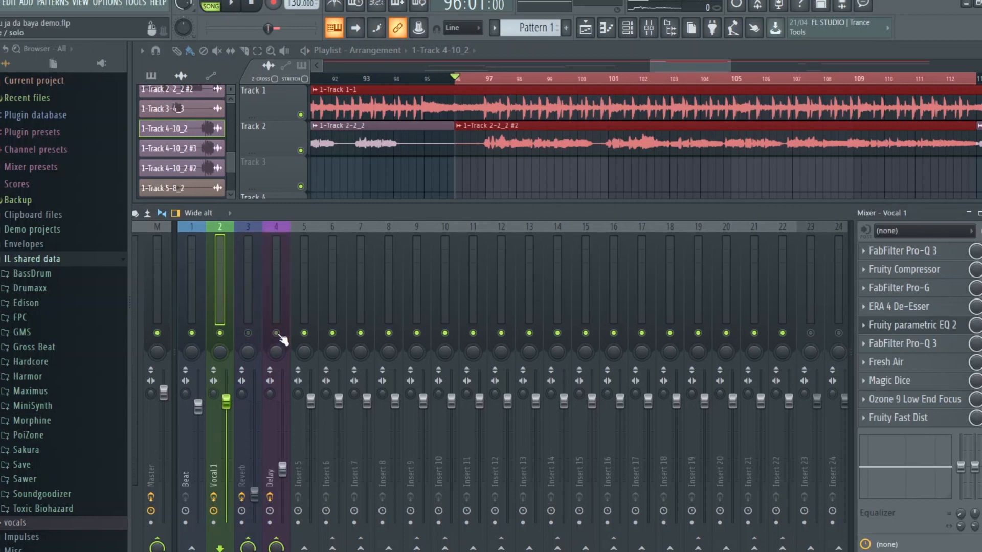
{"action": "left_click", "coordinate": [248, 333]}
{"action": "key", "text": "space"}
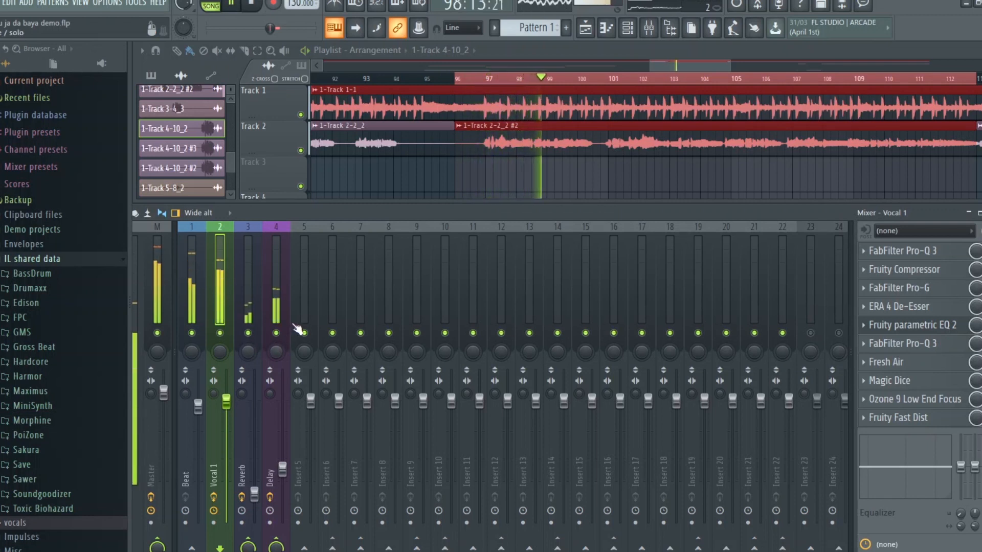
{"action": "key", "text": "space"}
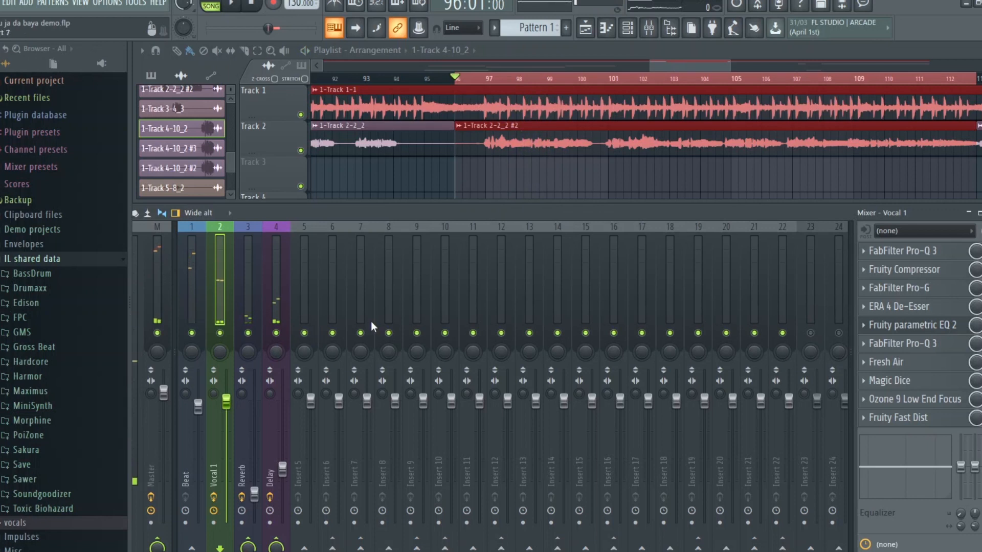